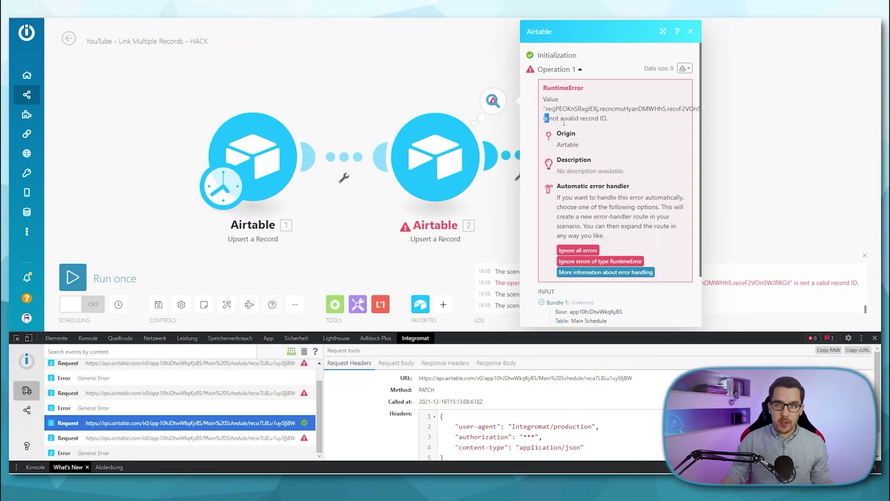
Step: Review the comma-joined record ID error, then open module 2's Linked Record Test settings
left_click_drag(545, 118, 609, 124)
left_click_drag(547, 108, 642, 110)
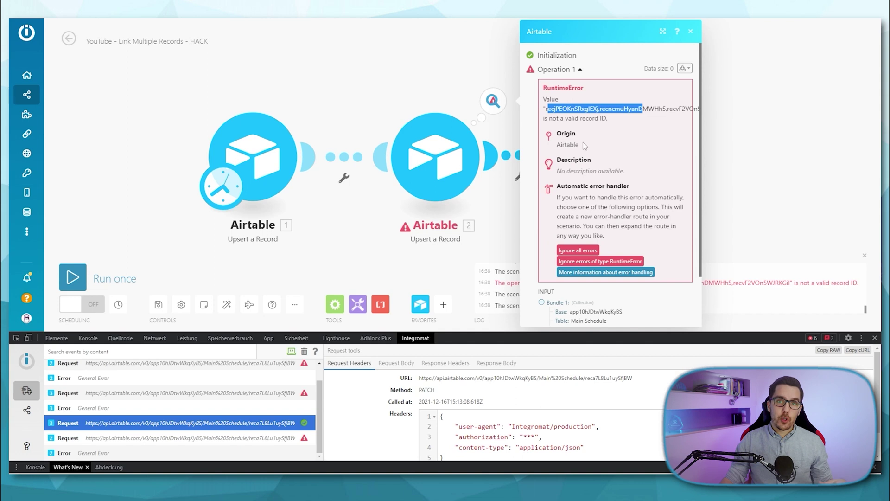
left_click(448, 190)
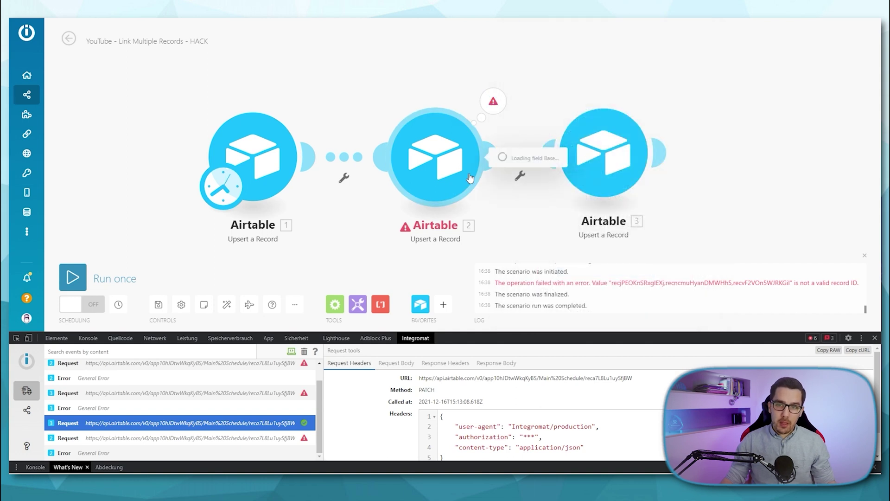
left_click(470, 132)
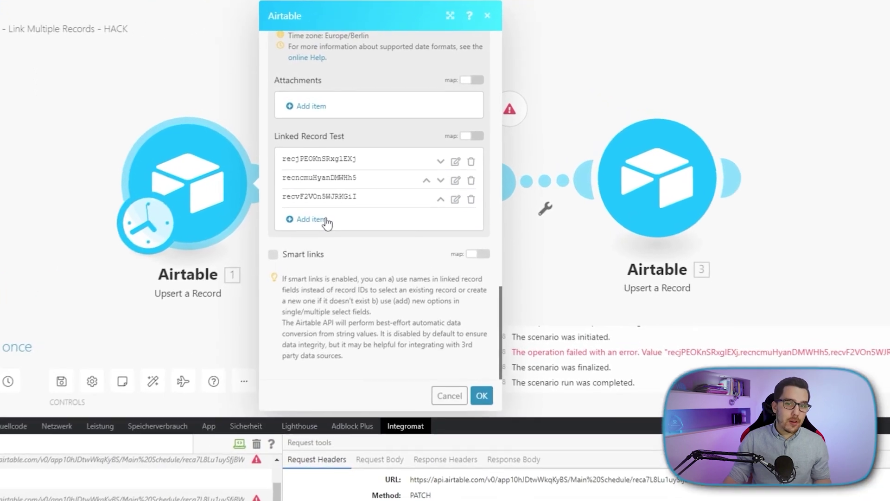
Step: Cancel an extra linked item, switch Linked Record Test to mapped, and reopen module 2's error
left_click(353, 187)
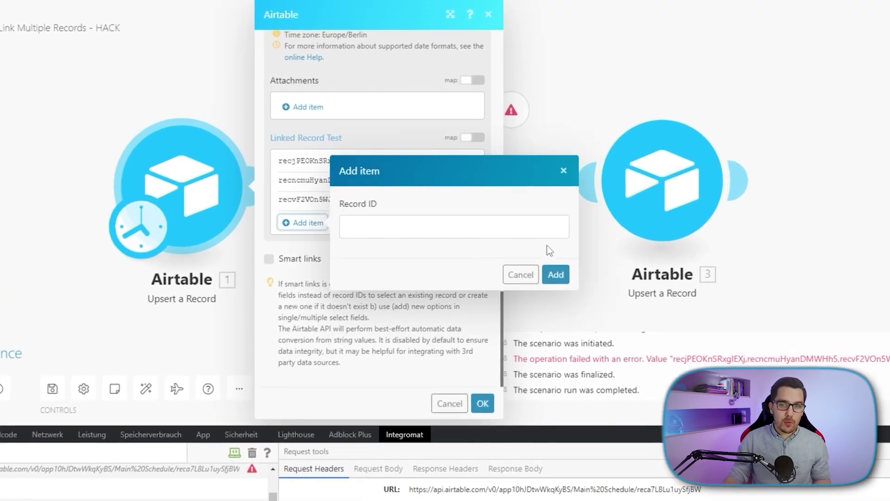
left_click(521, 274)
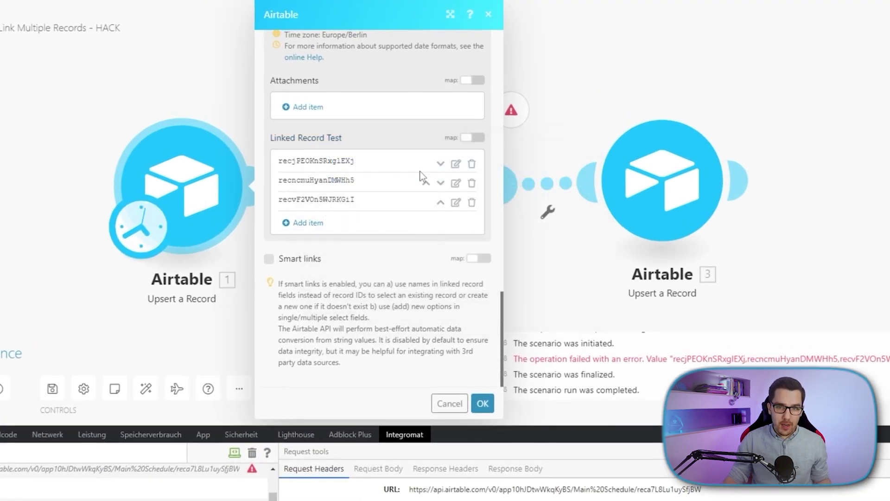
left_click(467, 140)
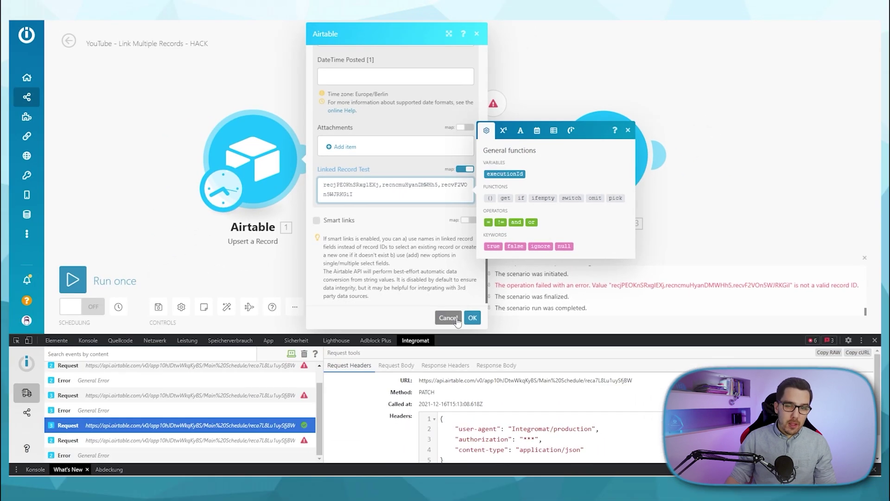
left_click(457, 321)
left_click(504, 104)
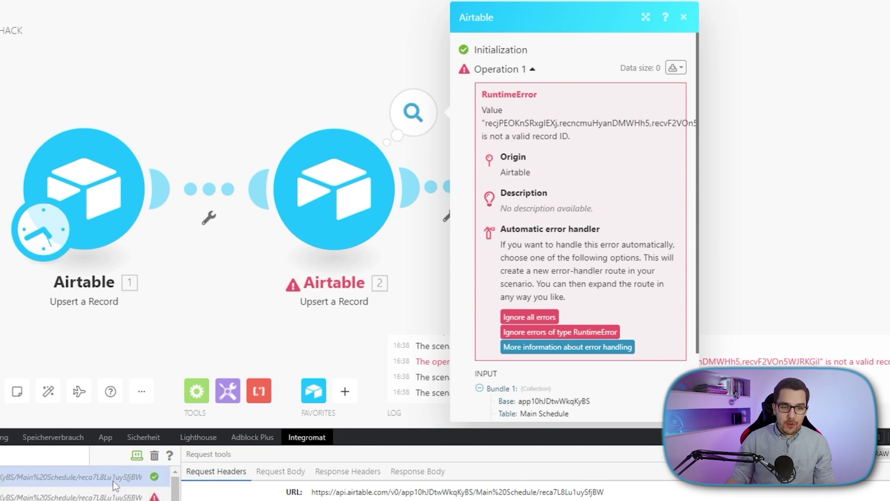
Step: Inspect Request 1's body with three separate record IDs, then the failed Request 2's headers
left_click(114, 478)
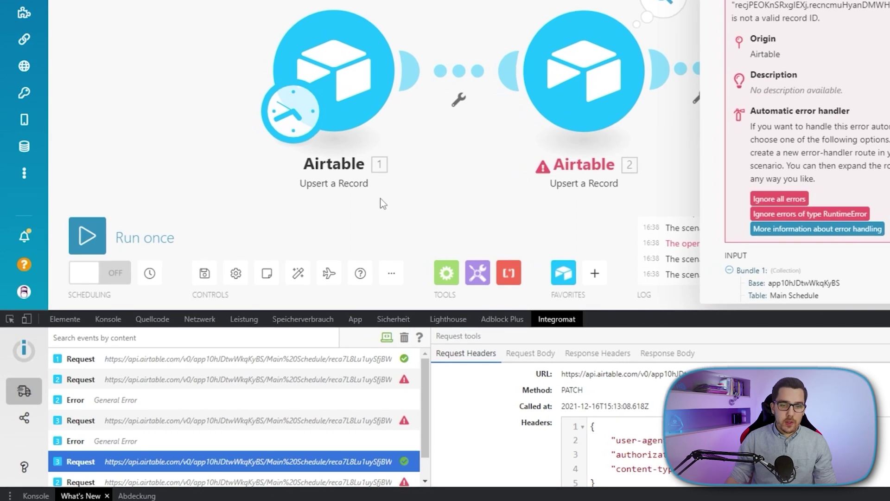
left_click(309, 361)
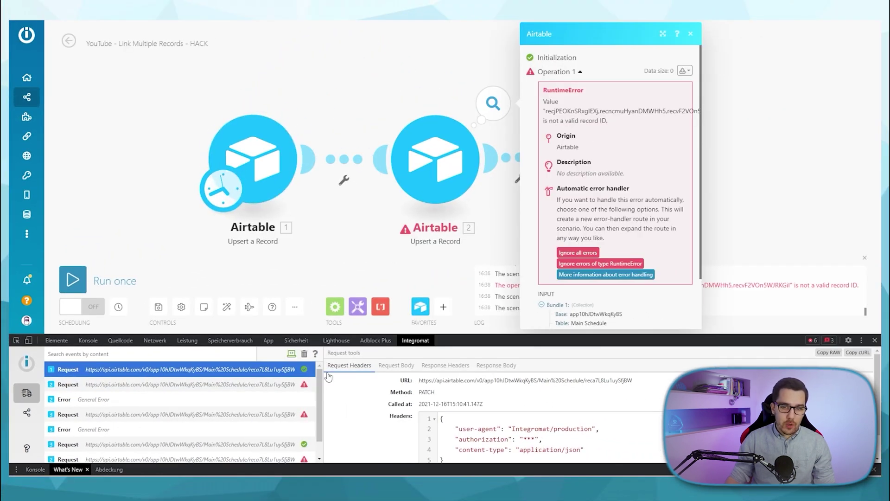
scroll(373, 397, "down", 1)
scroll(373, 396, "up", 1)
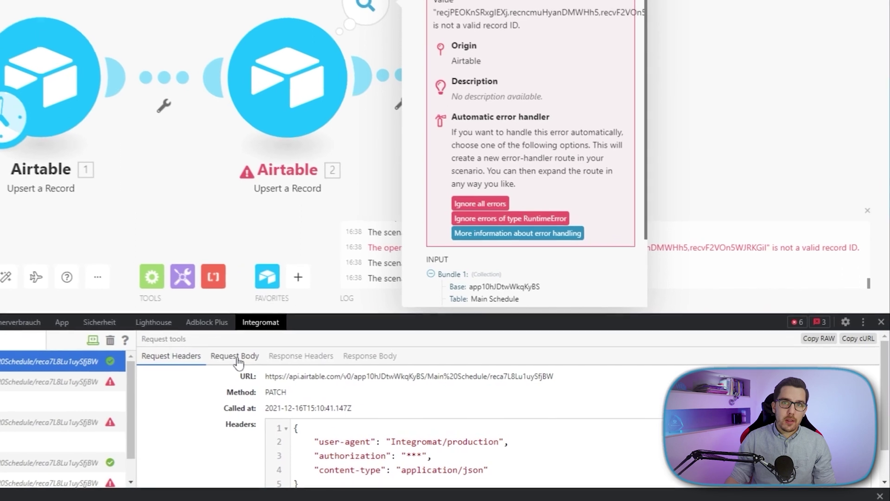
left_click(225, 355)
scroll(251, 390, "down", 1)
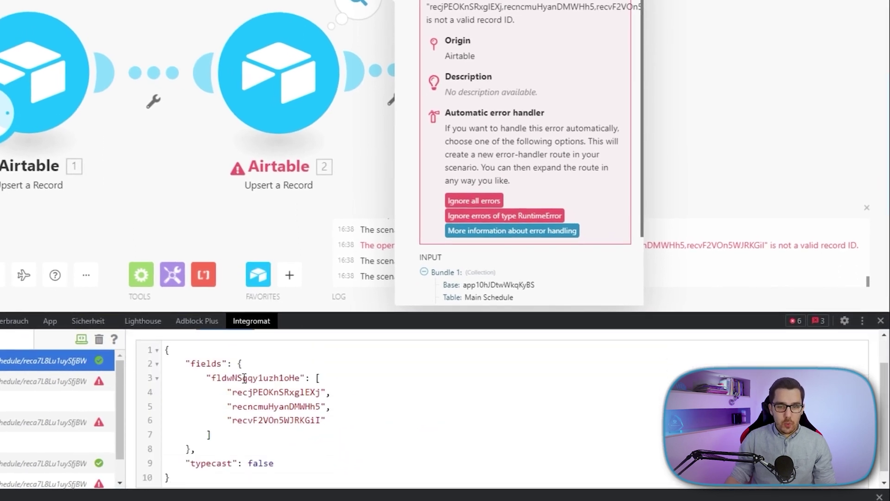
scroll(253, 394, "up", 1)
scroll(219, 353, "up", 1)
scroll(233, 356, "down", 1)
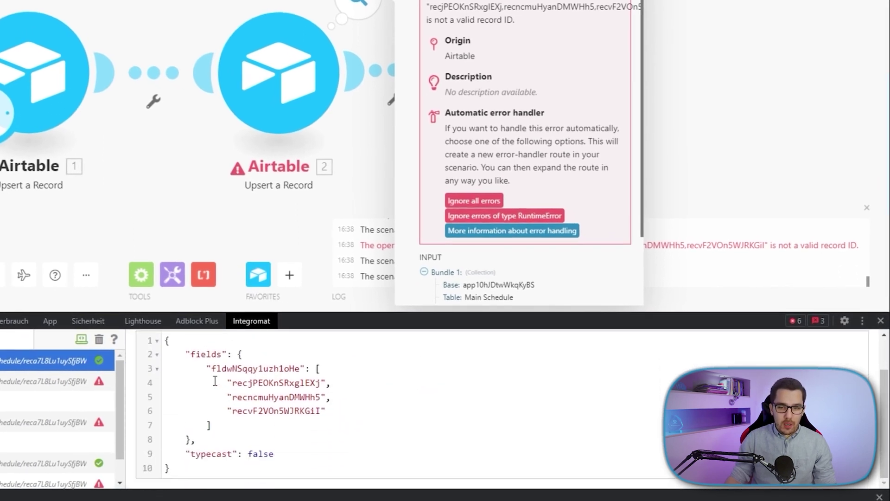
left_click_drag(219, 380, 327, 401)
left_click(333, 401)
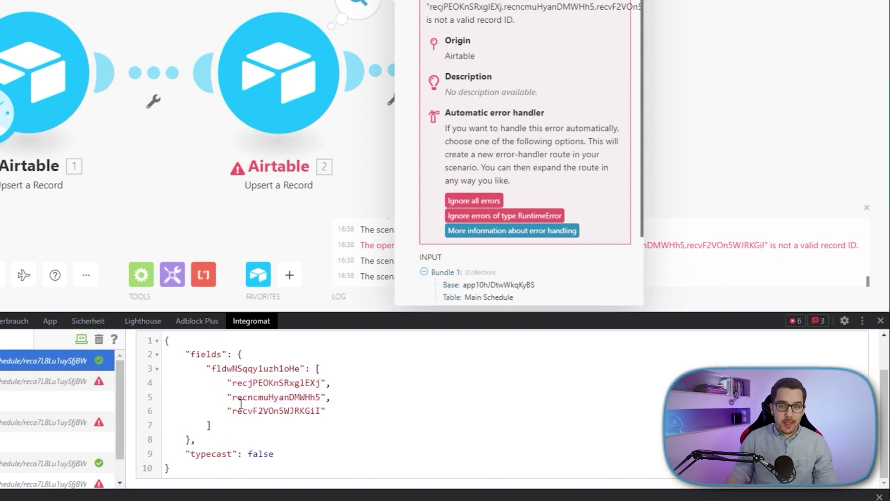
mouse_move(230, 397)
left_mouse_down()
mouse_move(325, 401)
mouse_move(328, 412)
left_mouse_up()
left_click(328, 412)
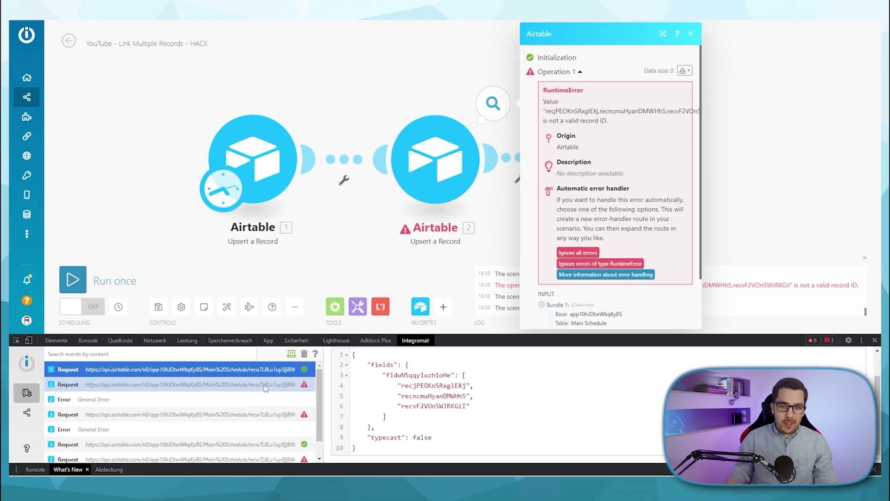
left_click(265, 387)
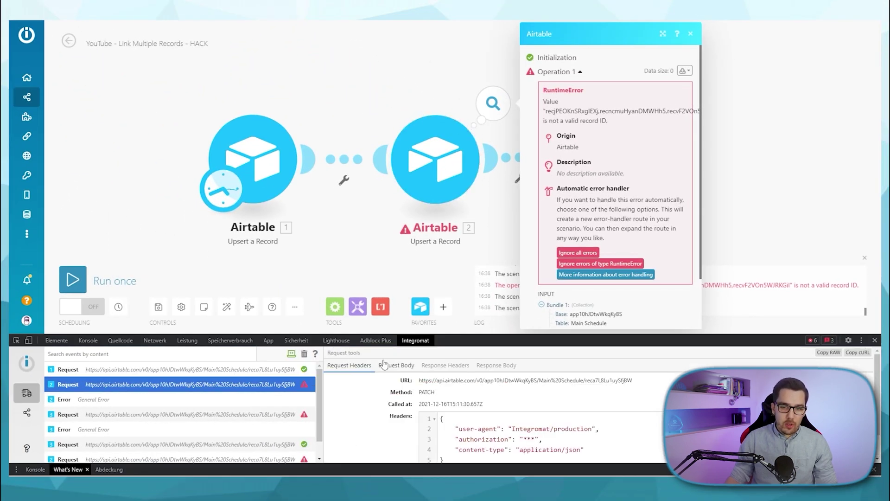
scroll(383, 365, "down", 1)
left_click(429, 160)
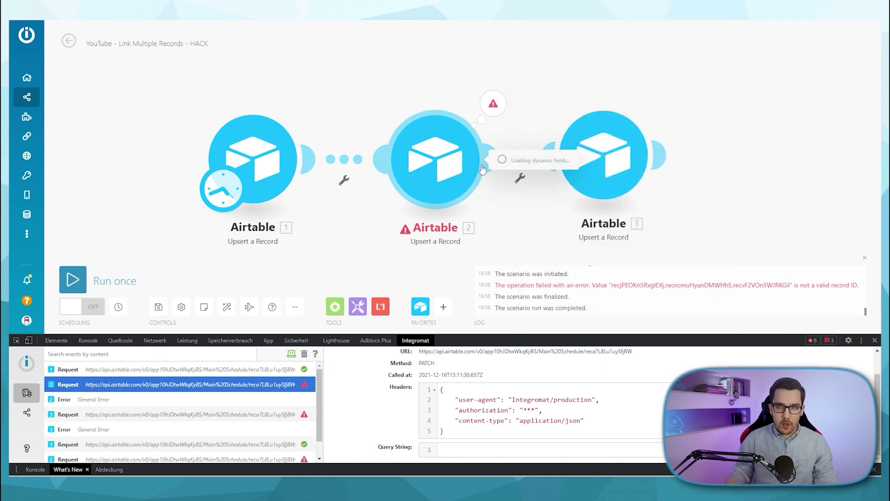
scroll(606, 207, "down", 5)
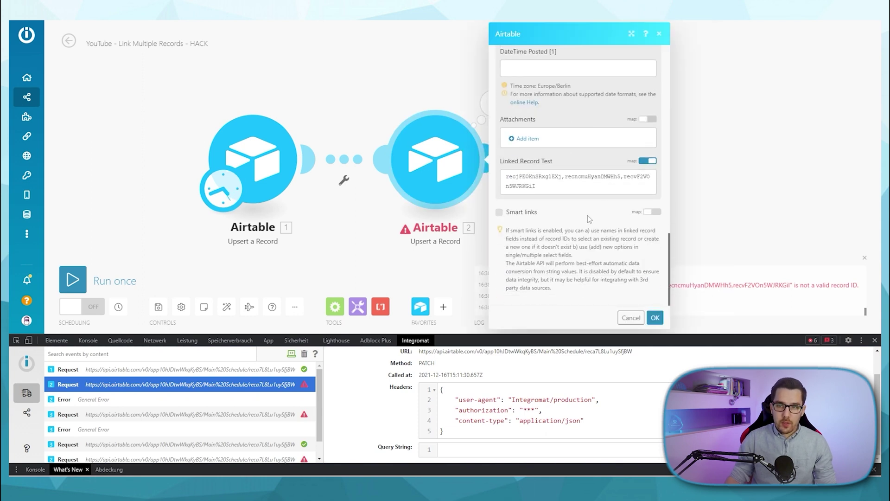
Step: Switch module 2's Linked Record Test to a mapped value and select its contents
left_click(643, 185)
left_click(630, 318)
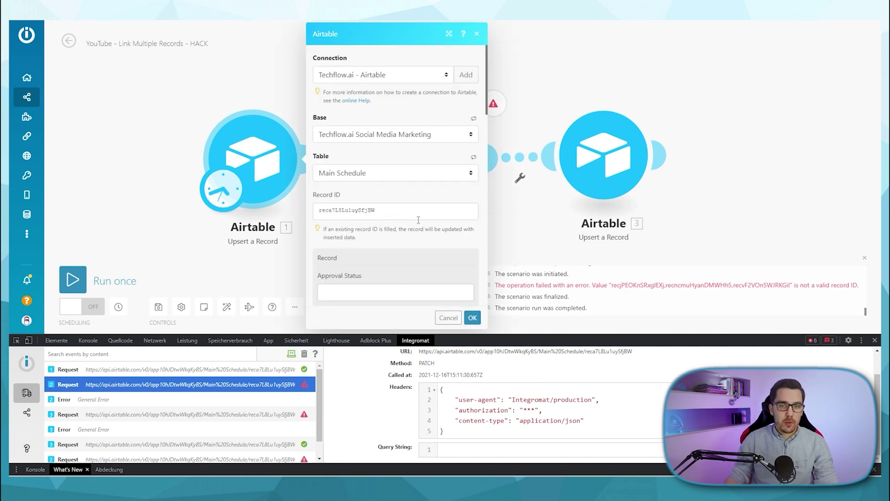
scroll(427, 211, "down", 10)
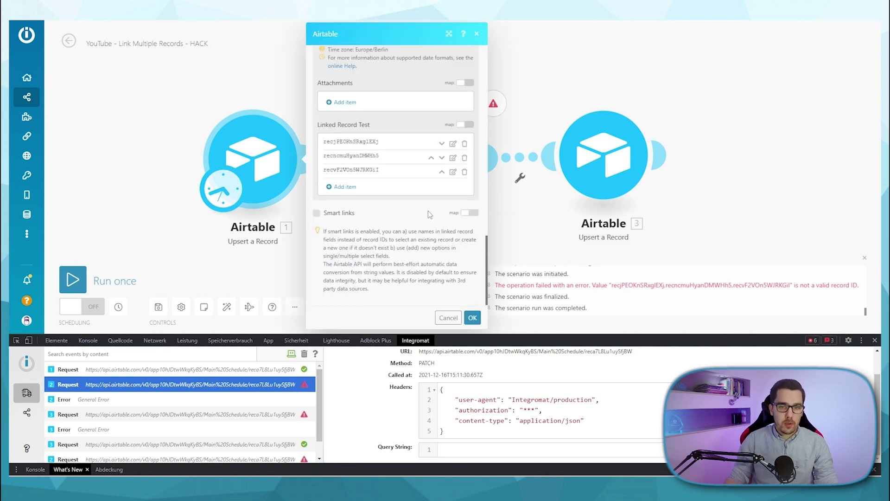
left_click(465, 126)
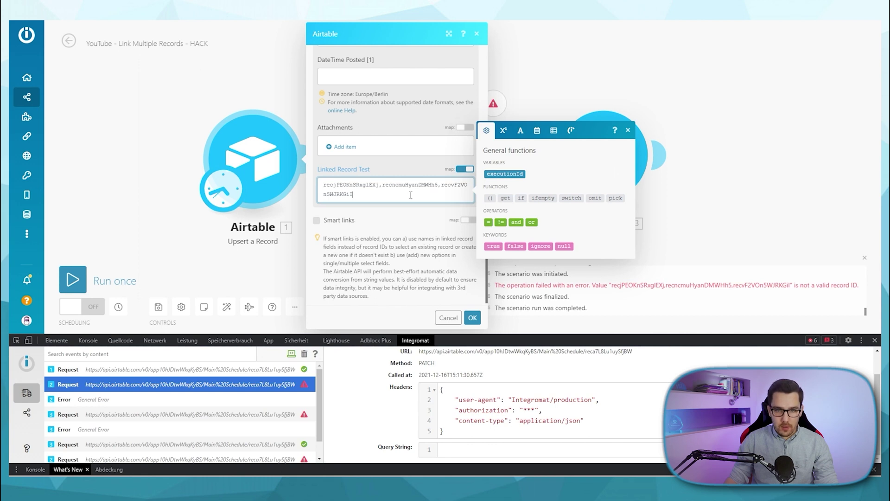
key("ctrl+a")
left_click(449, 317)
left_click(449, 143)
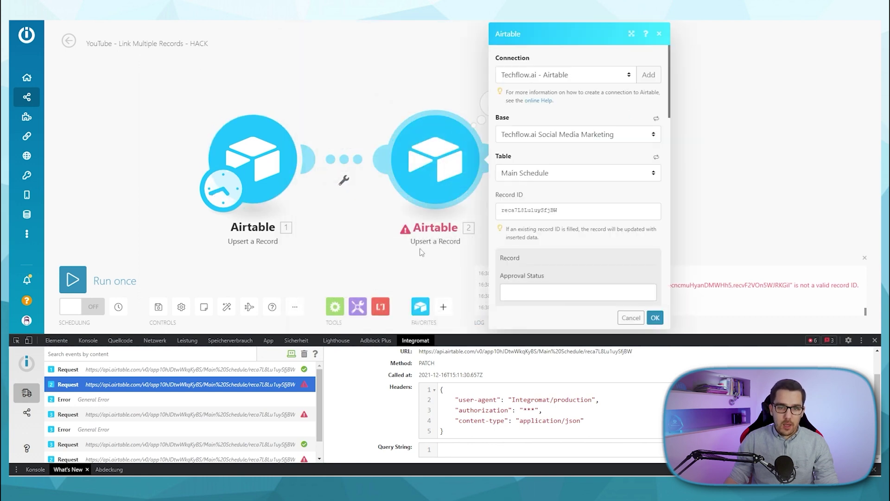
scroll(351, 370, "up", 1)
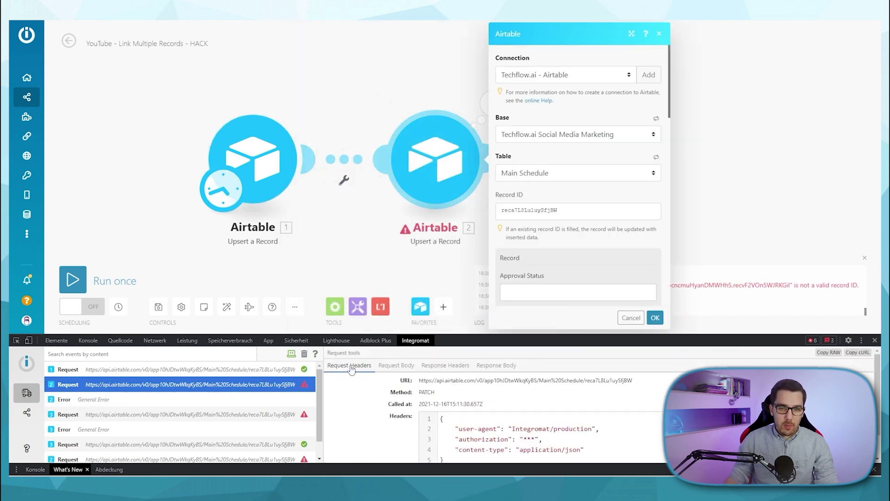
Step: Inspect the failed request bodies sending the IDs as one comma-joined string
left_click(392, 369)
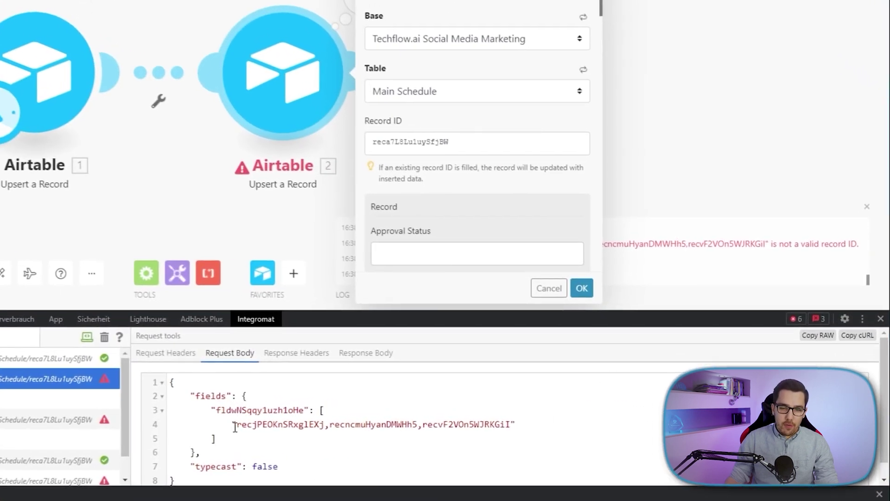
left_click_drag(401, 418, 422, 418)
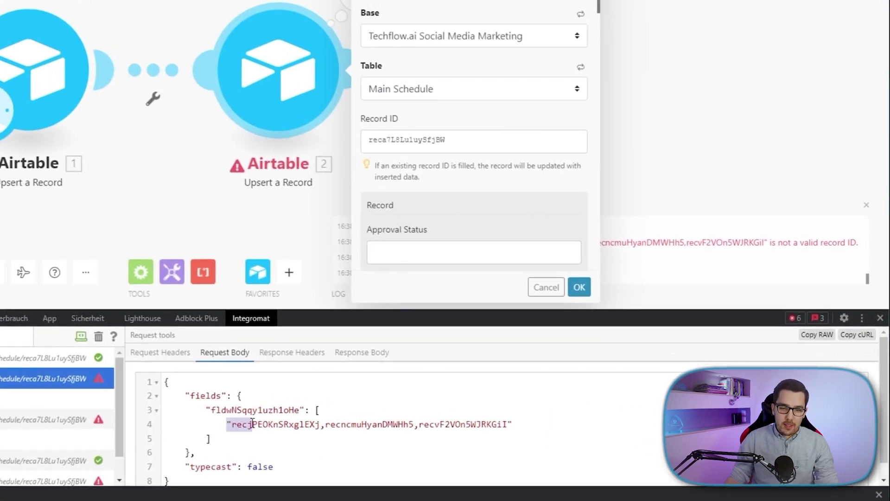
left_click_drag(258, 424, 509, 419)
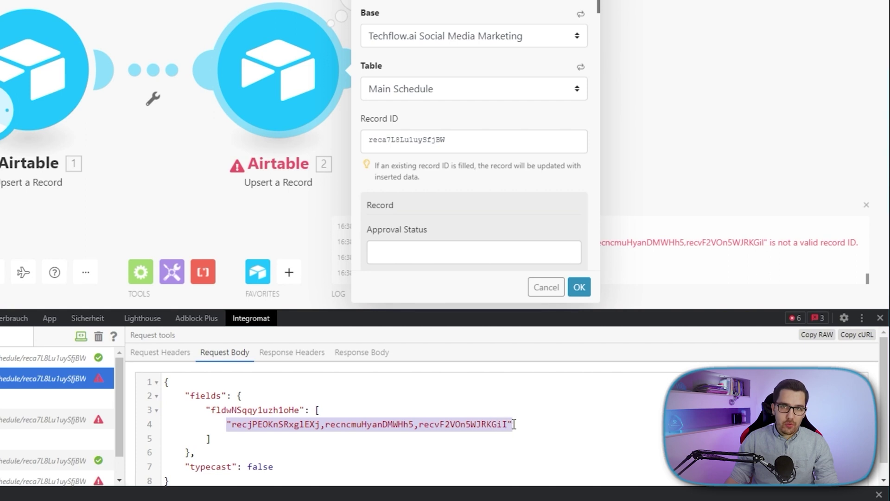
left_click(512, 424)
left_click_drag(497, 420, 248, 426)
key("ctrl+c")
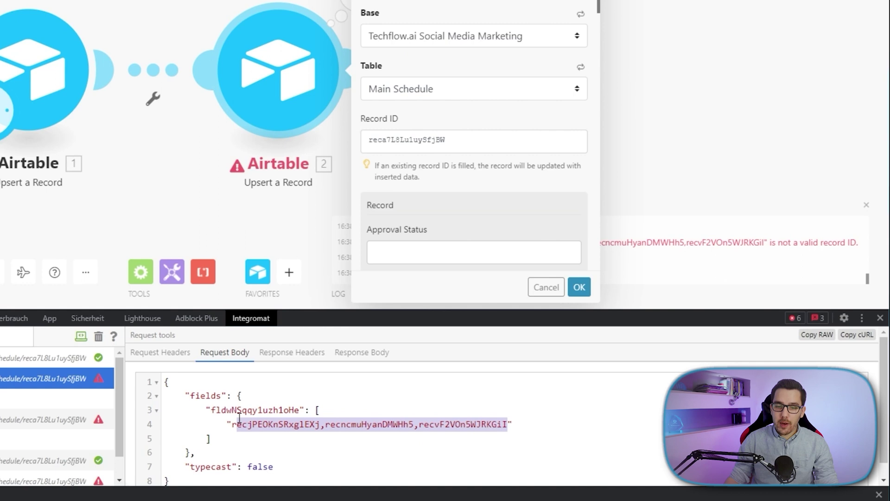
left_click(265, 424)
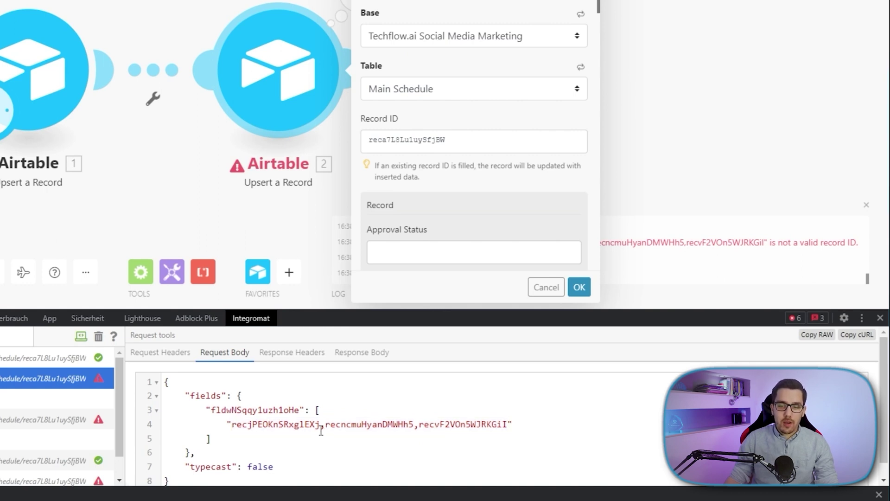
left_click_drag(321, 423, 232, 425)
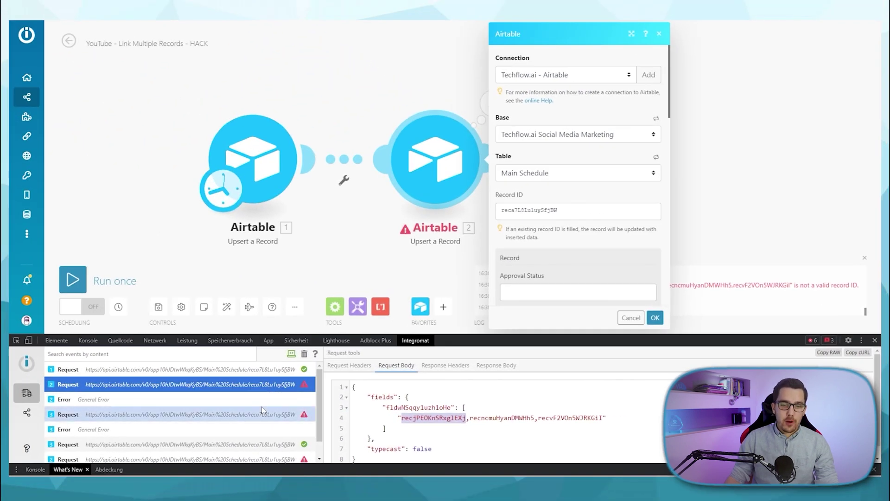
left_click(262, 407)
left_click(402, 372)
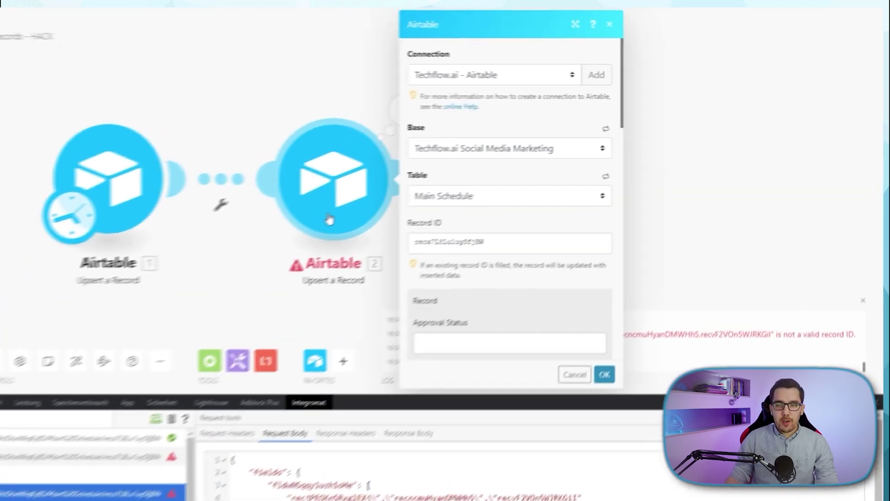
scroll(447, 324, "down", 10)
scroll(446, 306, "down", 10)
Step: Paste the record IDs into Linked Record Test, quoting each comma separator and dropping the outer quotes
left_click(417, 232)
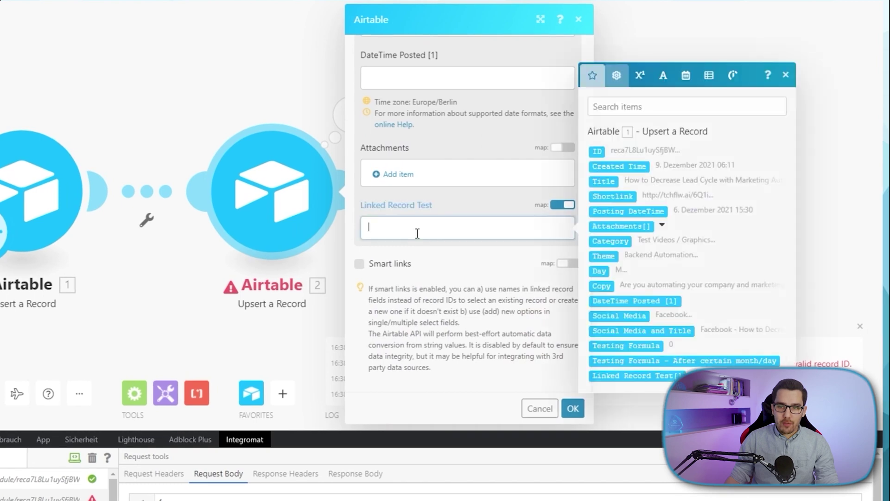
key("ctrl+v")
type("\"")
key("Right")
type("\"")
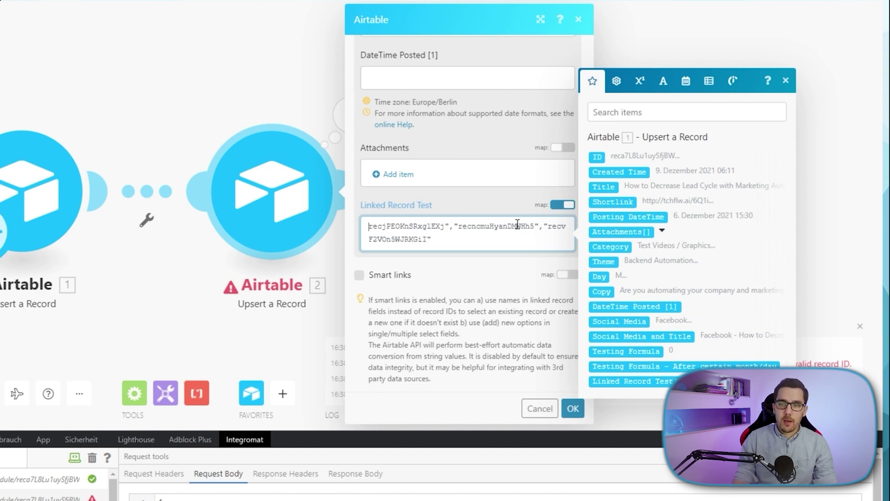
type("\"")
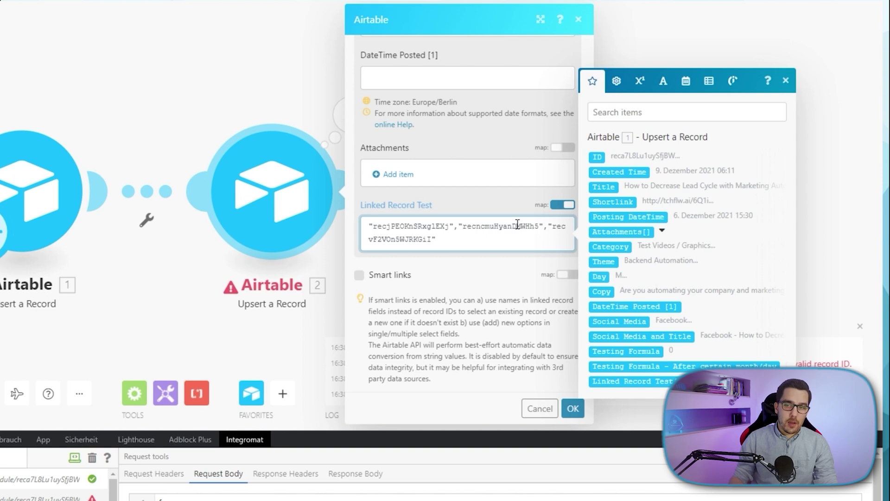
key("BackSpace")
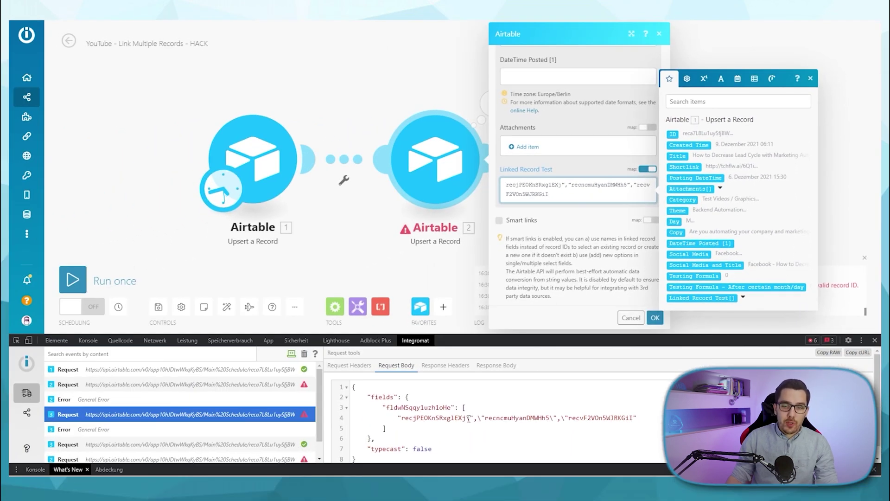
left_click(469, 417)
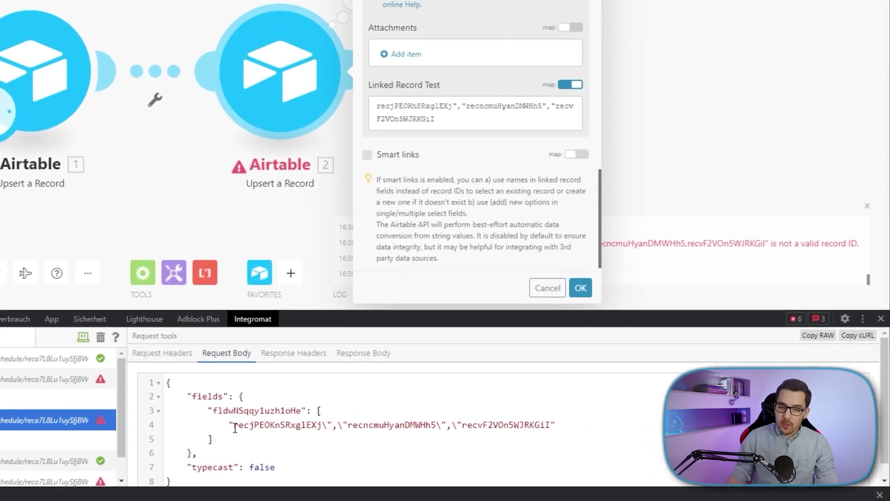
left_click_drag(231, 426, 578, 428)
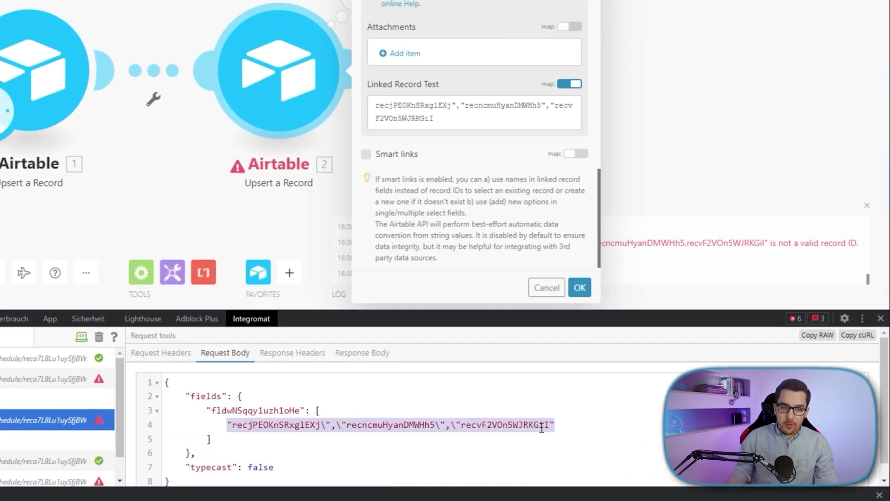
Step: Check the request body in module 3, then wrap Linked Record Test in split() on commas
left_click(144, 163)
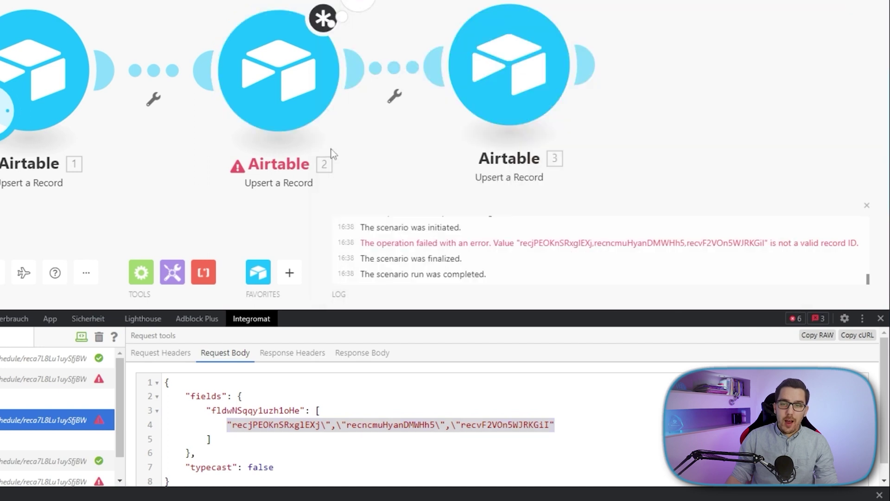
left_click(487, 98)
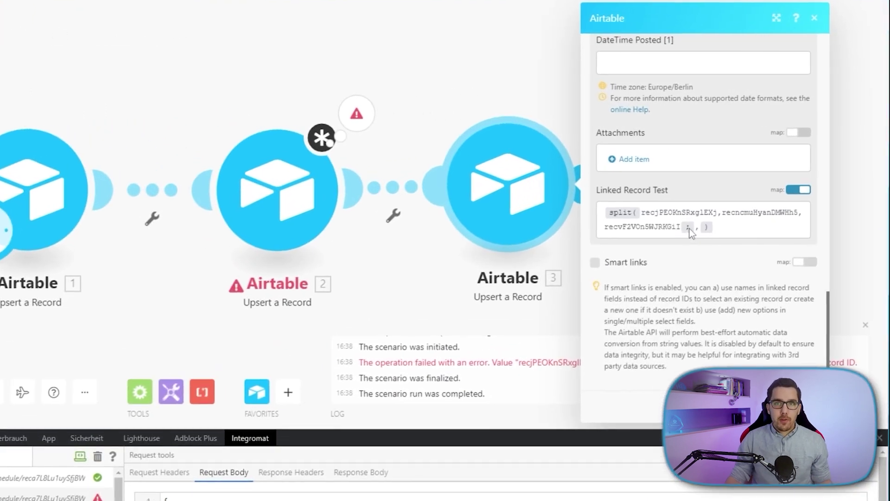
type(";")
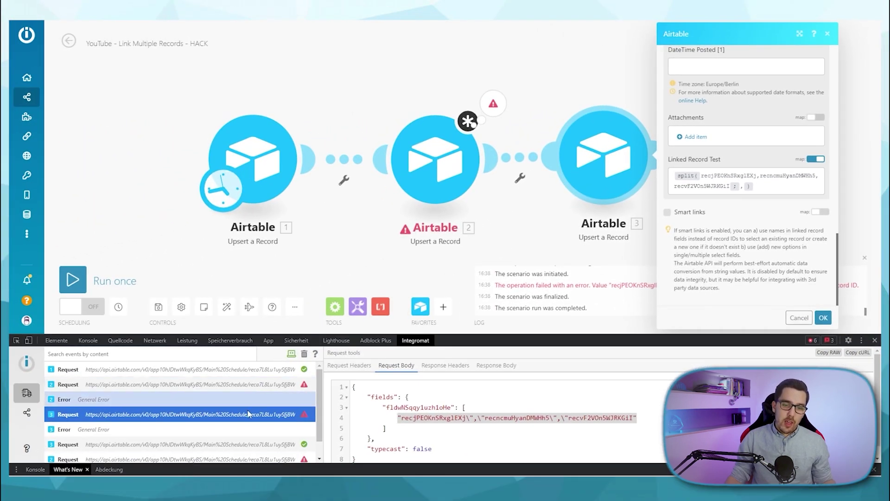
left_click(349, 365)
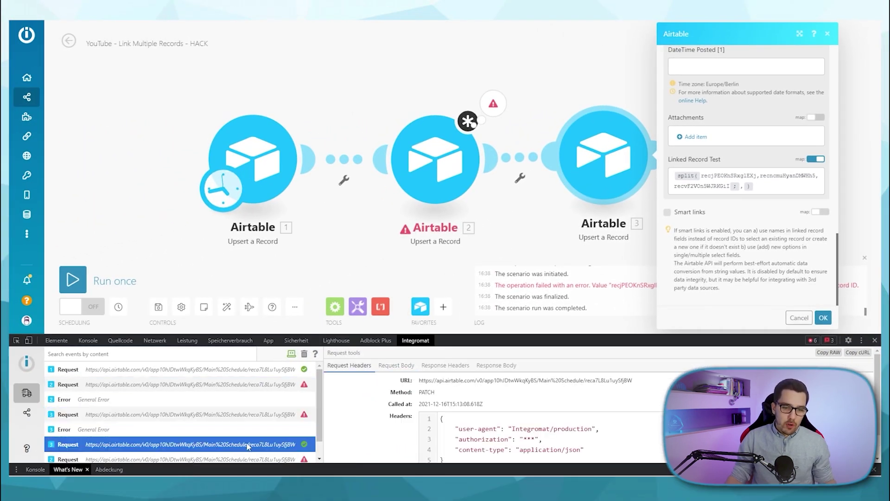
left_click(396, 366)
scroll(418, 403, "down", 1)
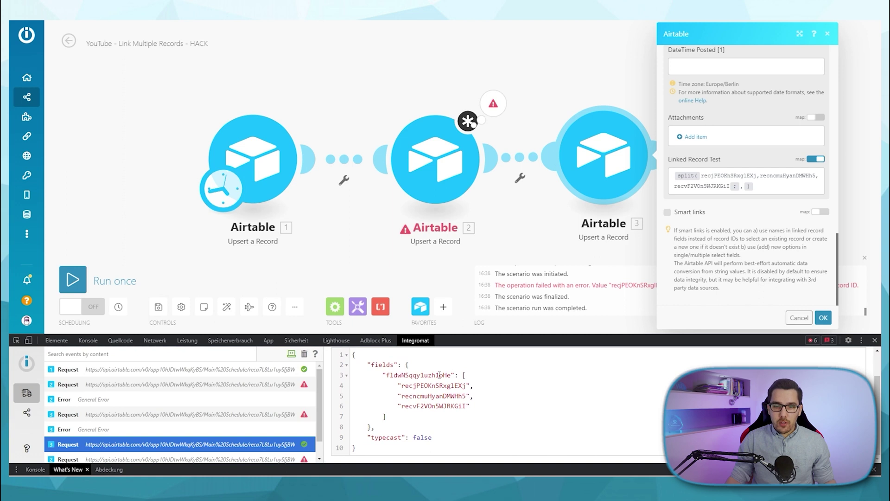
left_click_drag(399, 384, 472, 386)
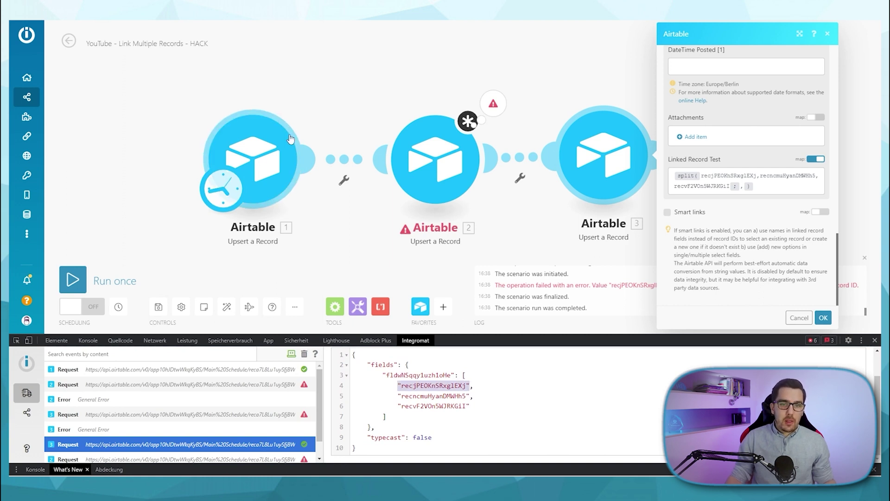
left_click(709, 174)
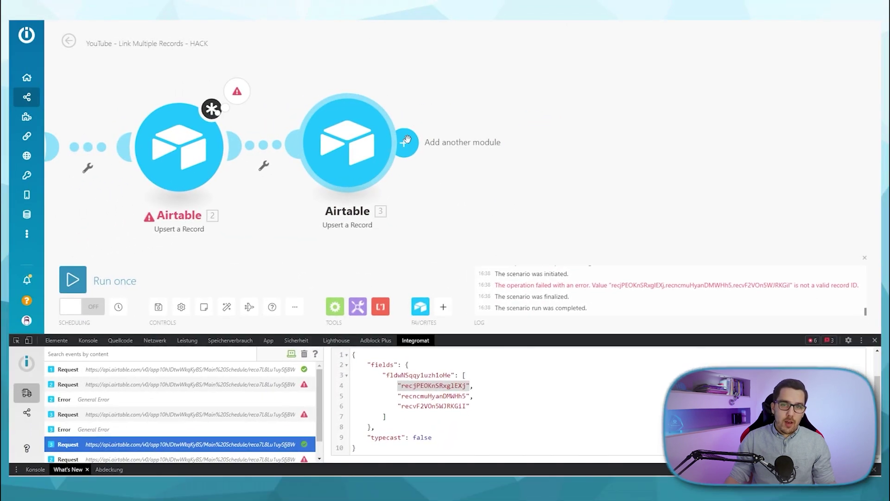
left_click(406, 141)
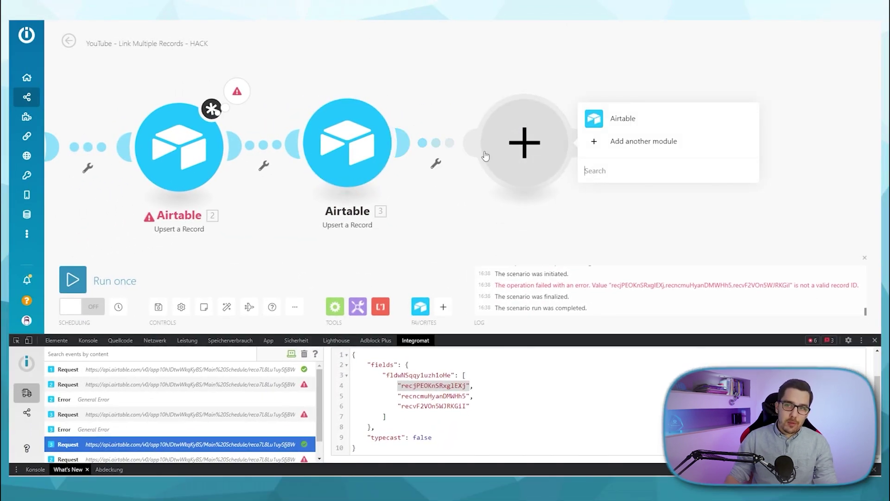
Step: Add Airtable Search Records as module 4, keeping the default limit of 10
left_click(619, 118)
left_click(646, 53)
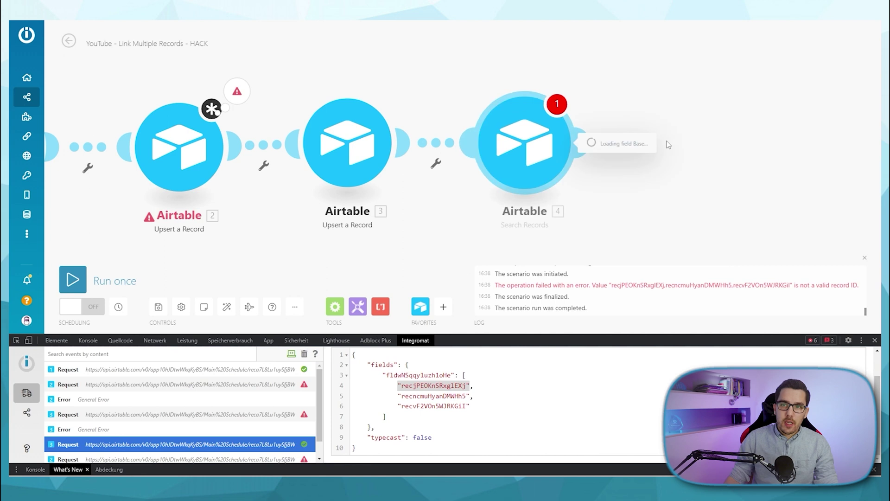
scroll(638, 159, "down", 2)
scroll(638, 160, "down", 1)
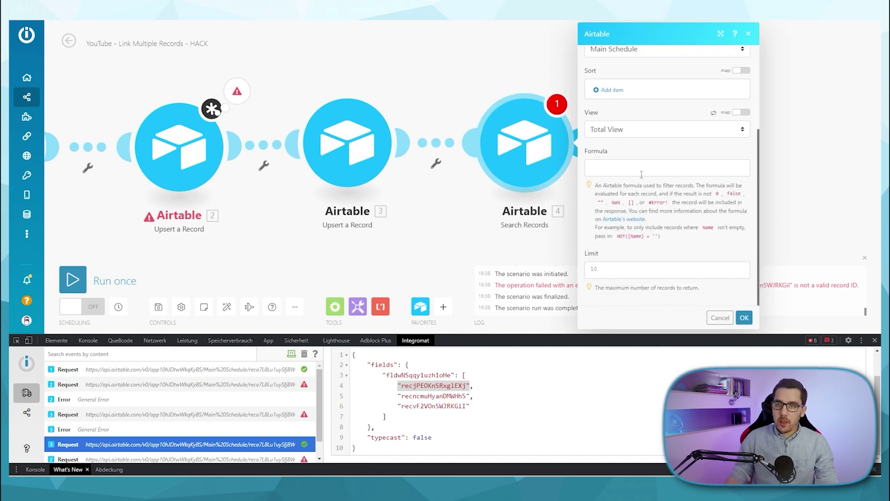
left_click_drag(605, 266, 589, 267)
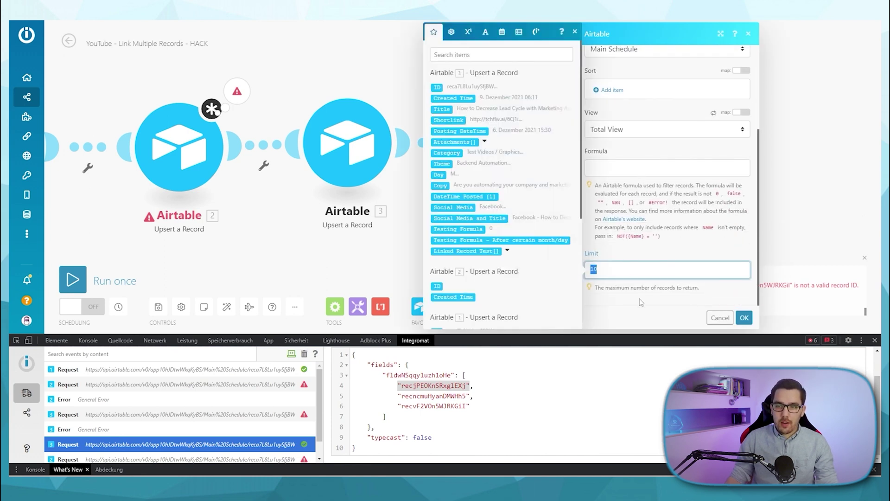
left_click(641, 302)
left_click(742, 317)
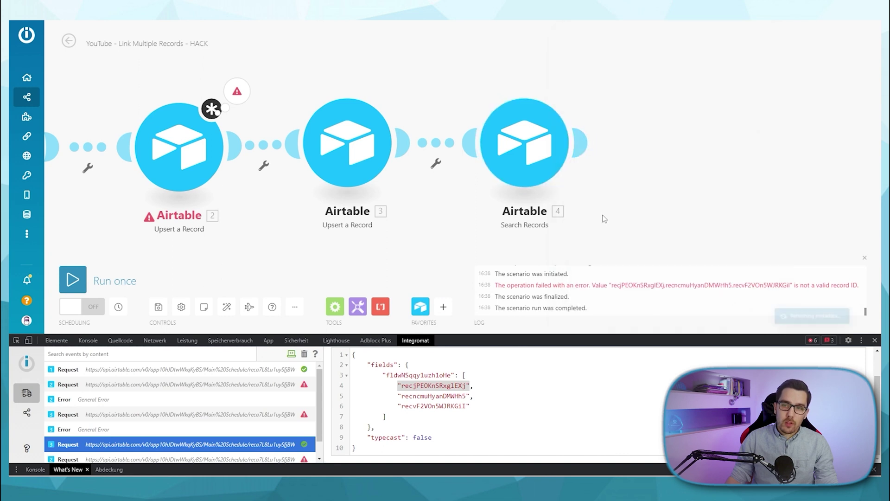
left_click(506, 140)
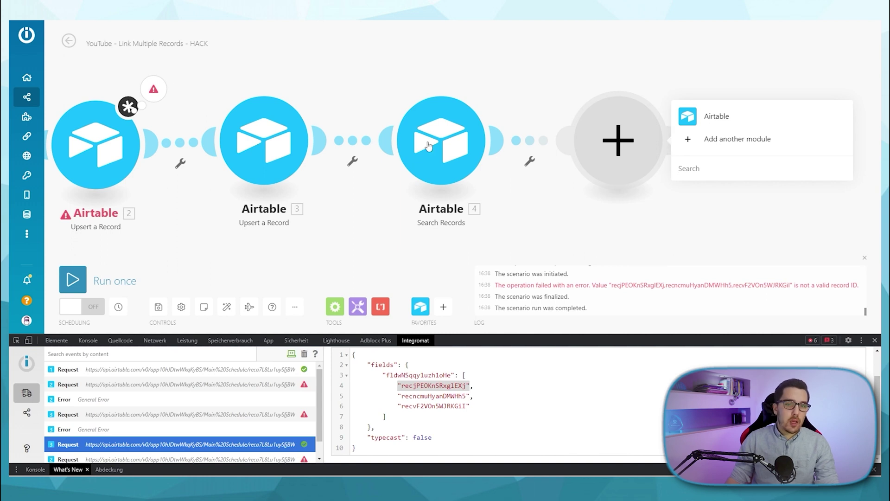
Step: Clone Upsert module 3 as module 5 and add a Flow Control Array aggregator
right_click(268, 153)
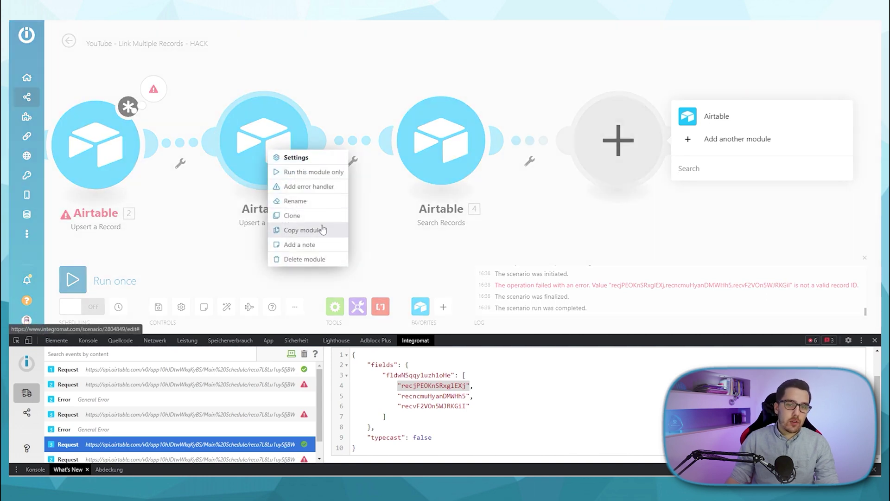
left_click(313, 216)
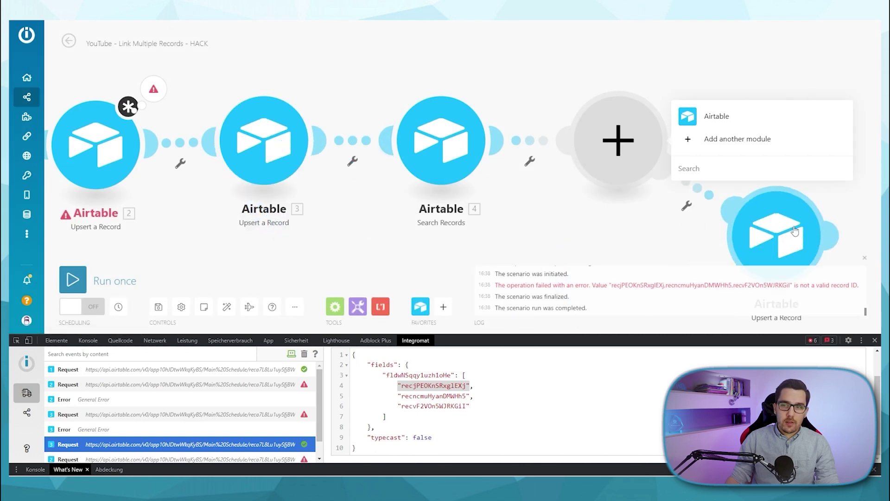
type("array")
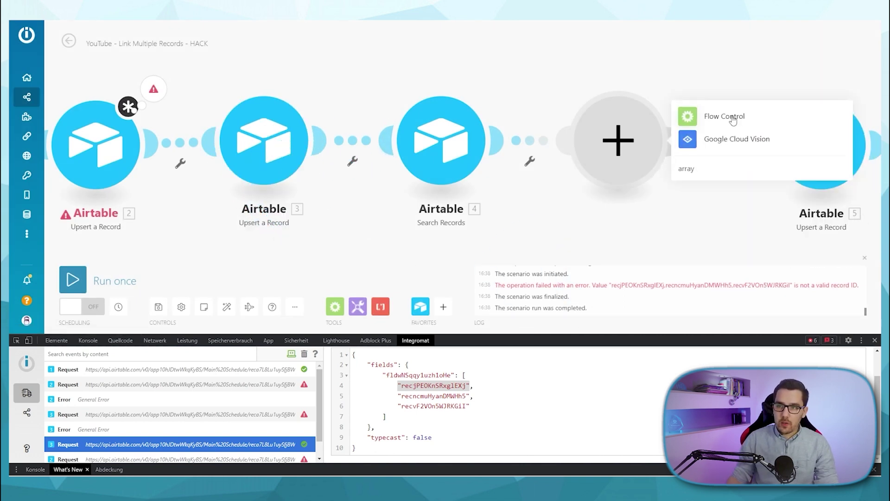
left_click(724, 116)
left_click(730, 147)
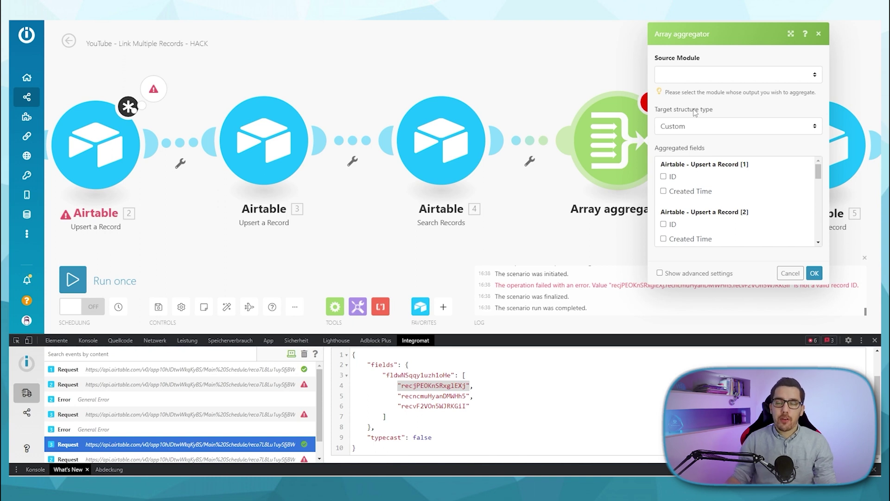
Step: Set the Array aggregator's Source Module to Airtable - Search Records [4] and confirm
left_click(702, 77)
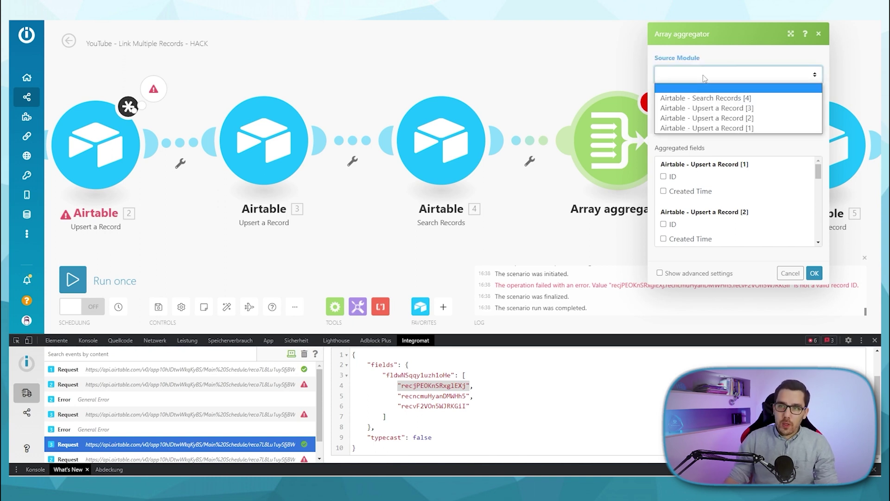
left_click(706, 92)
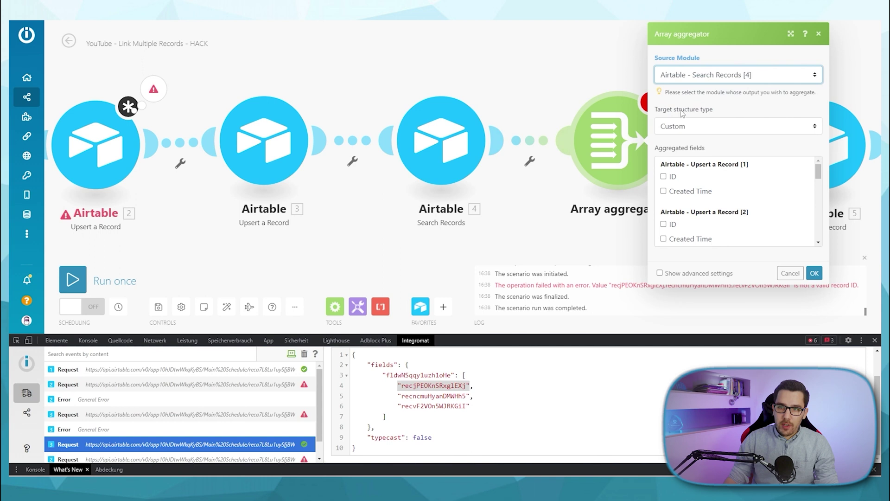
left_click(715, 132)
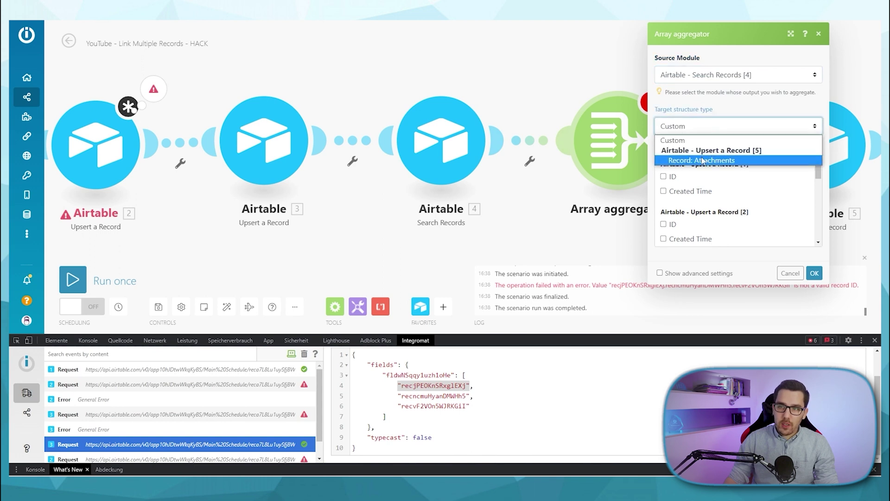
left_click(707, 160)
left_click(814, 272)
left_click(716, 161)
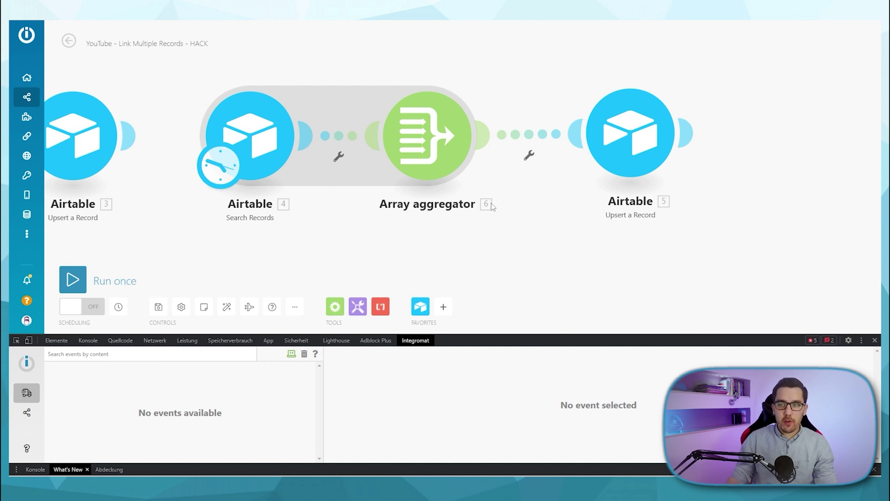
Step: Delete the Array aggregator and insert a new module between Search Records and Upsert
left_click_drag(625, 165, 645, 162)
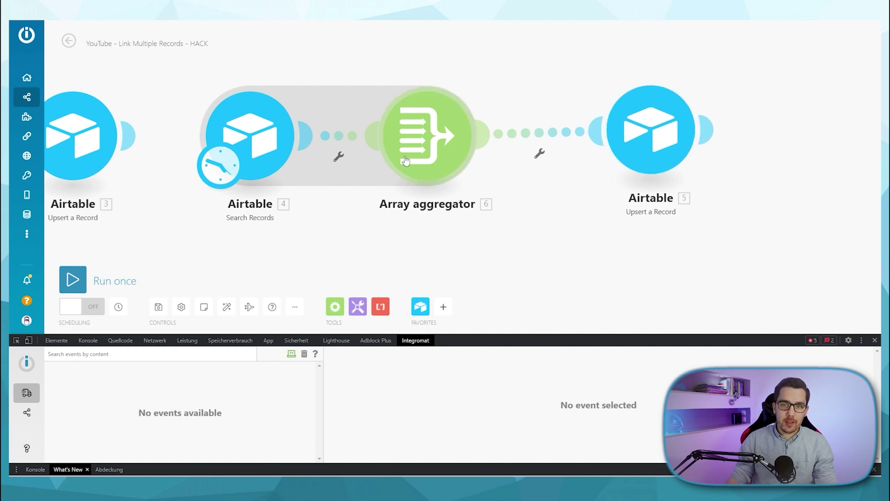
right_click(432, 148)
left_click(466, 244)
left_click(448, 152)
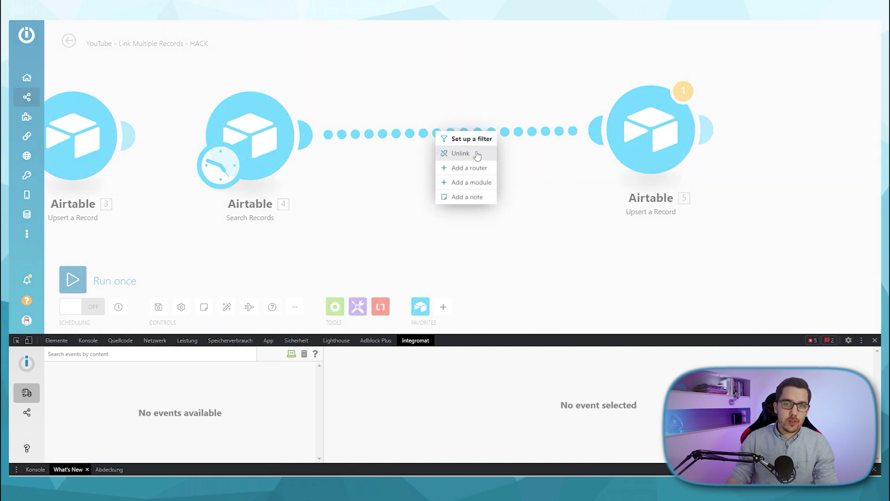
left_click(470, 182)
type("text agg")
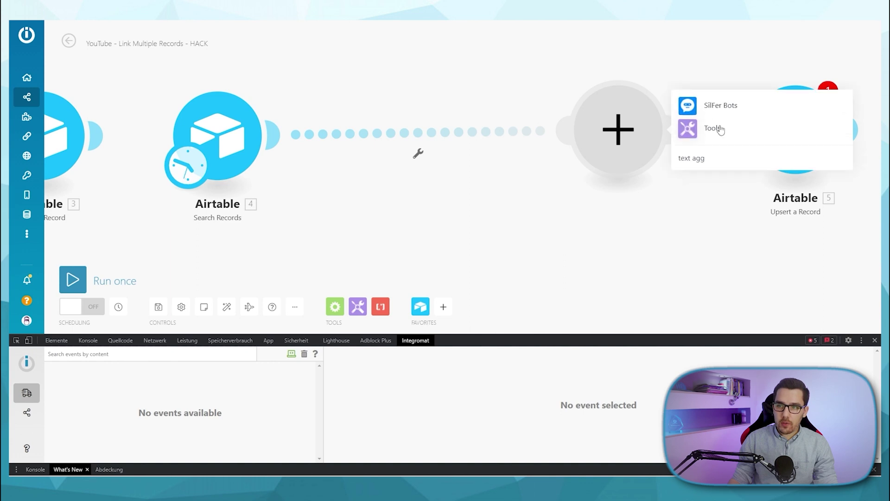
Step: Add a Tools Text aggregator mapping 4. ID into Text, with a custom ',' row separator
left_click(711, 125)
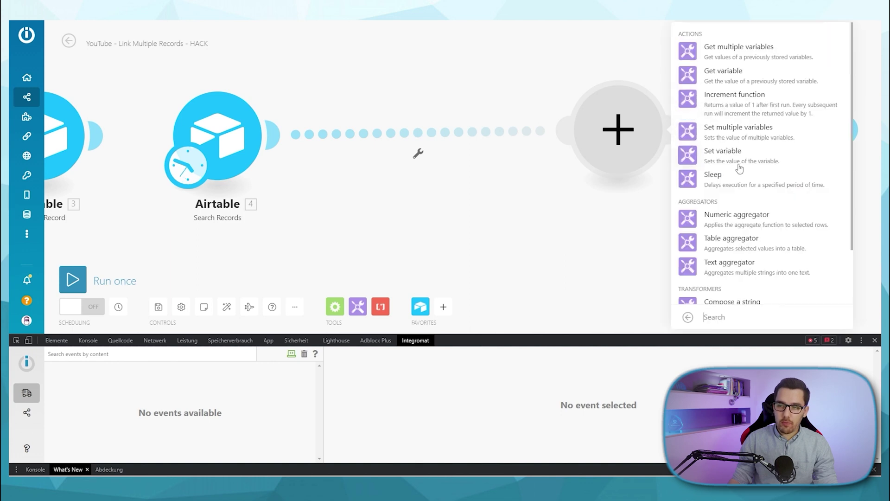
left_click(728, 264)
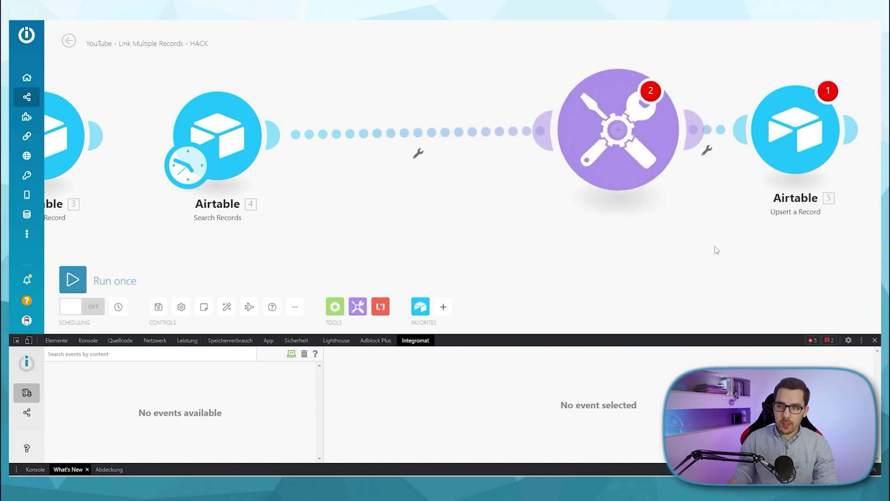
left_click(520, 115)
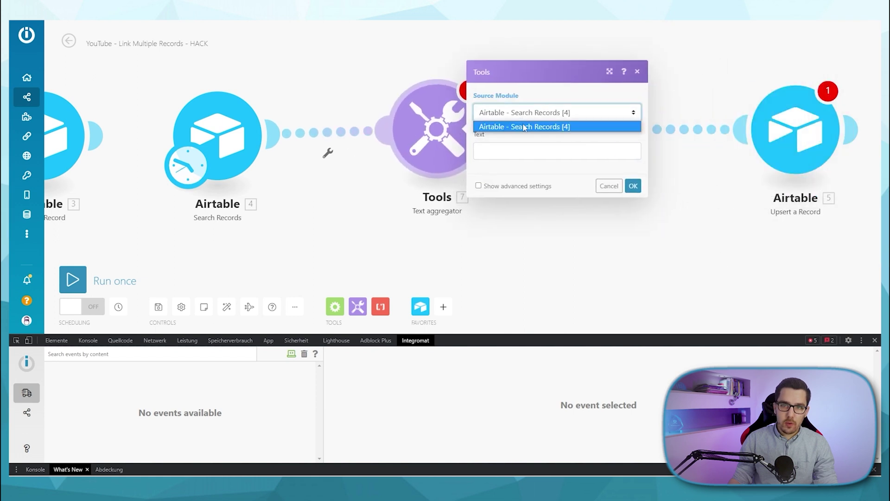
left_click(497, 147)
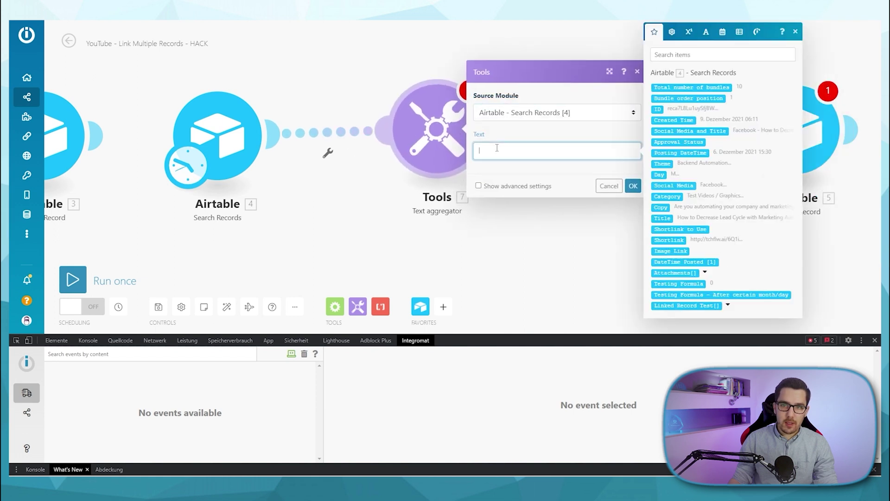
left_click(659, 109)
left_click(535, 187)
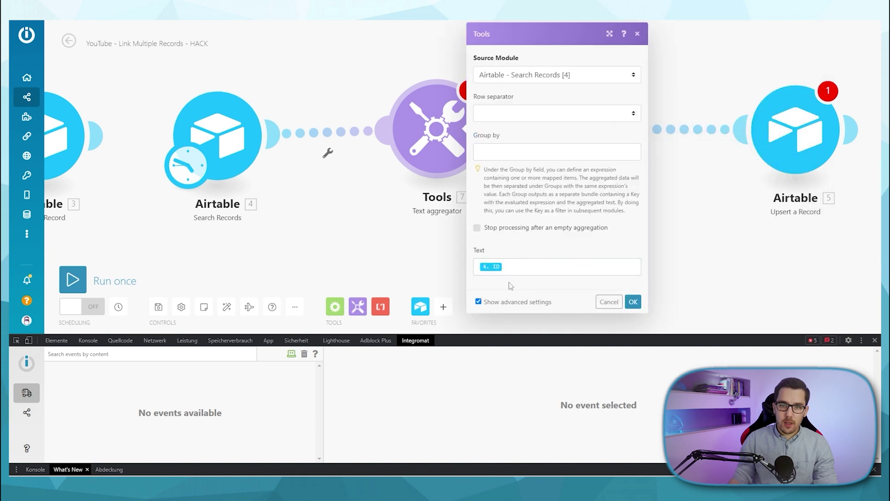
left_click(494, 117)
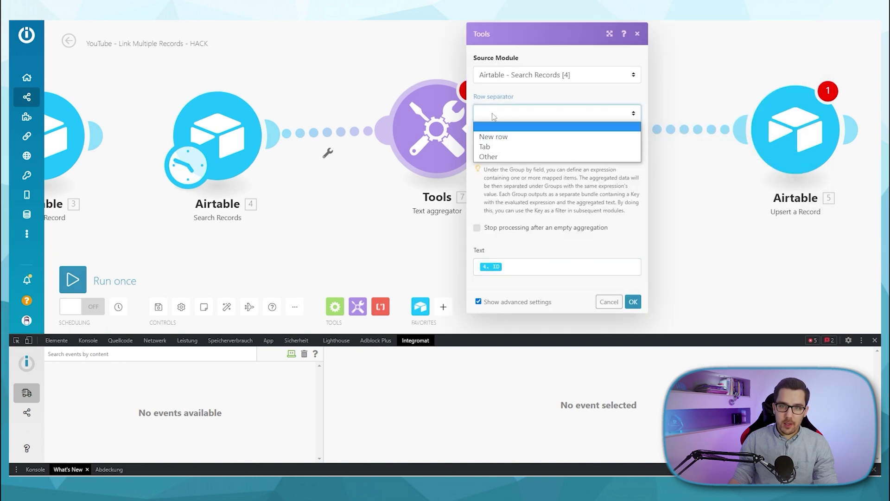
left_click(508, 156)
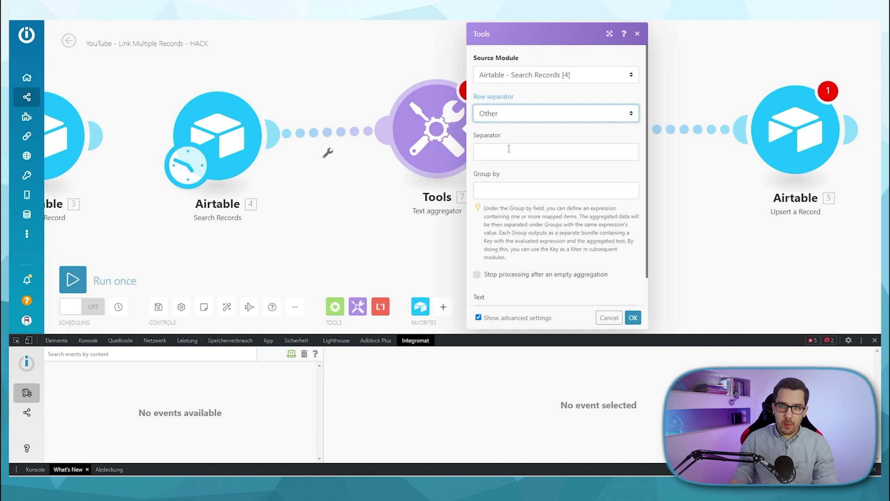
left_click(500, 150)
type(",")
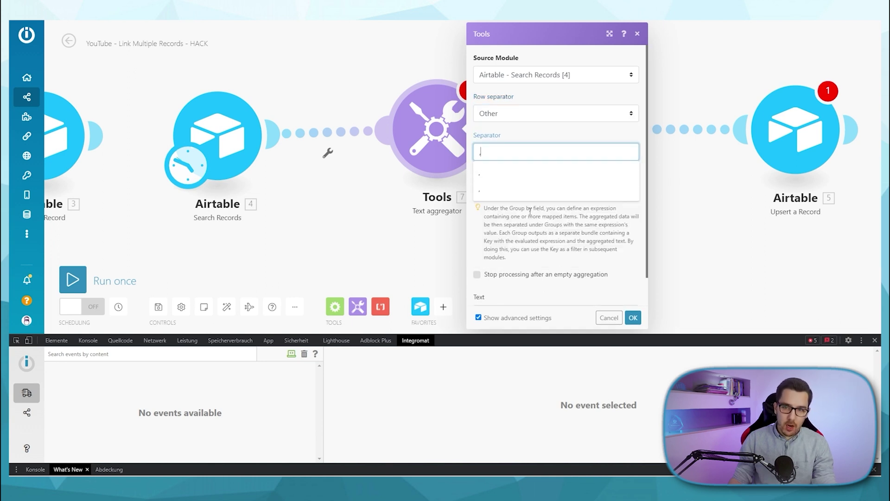
Step: Unlink the Text aggregator from the Upsert module and save the scenario despite the warning
left_click(633, 317)
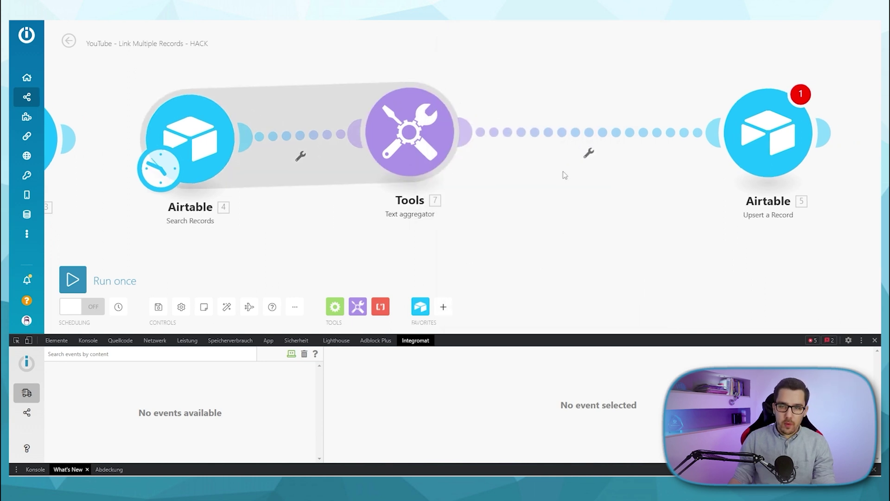
left_click(588, 152)
left_click(587, 174)
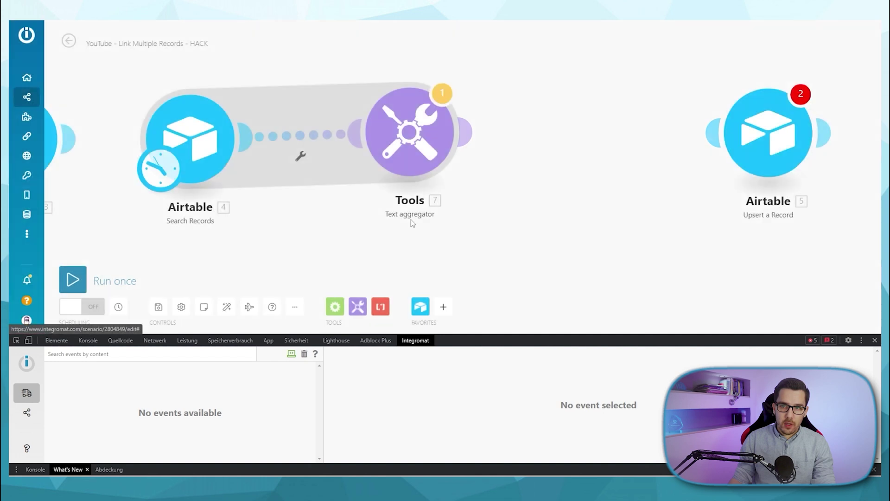
left_click(154, 303)
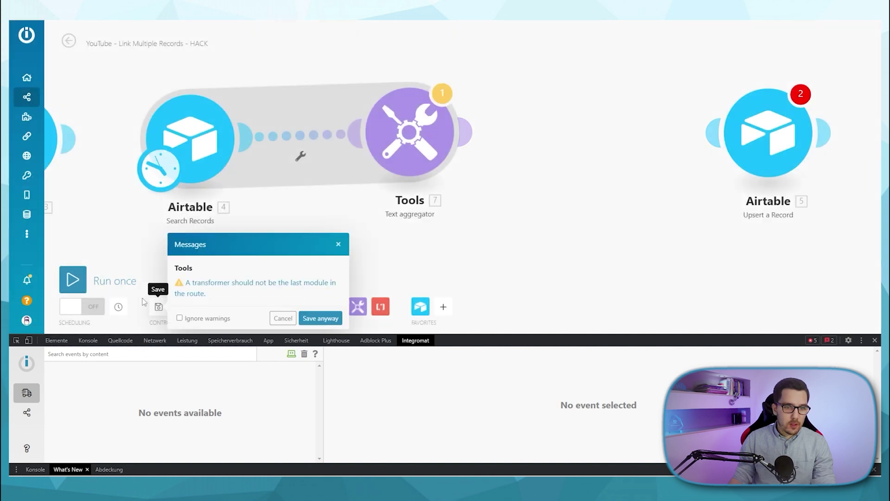
left_click(320, 316)
Step: Run the scenario once and inspect the aggregator's comma-joined record ID output
left_click(72, 279)
left_click(290, 315)
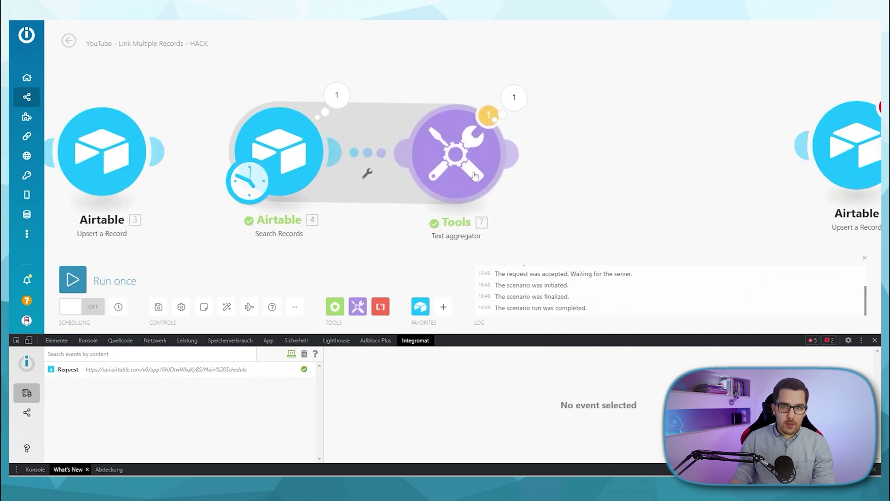
left_click(512, 93)
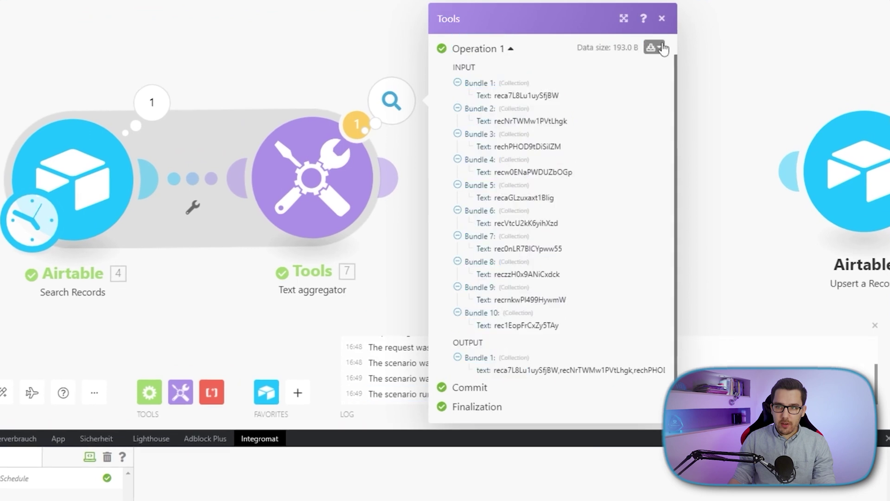
double_click(596, 369)
left_click(563, 369)
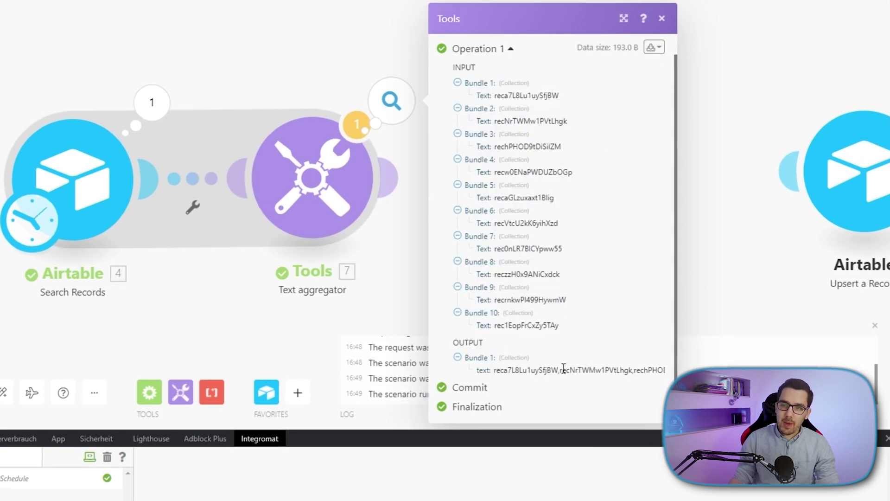
left_click(345, 330)
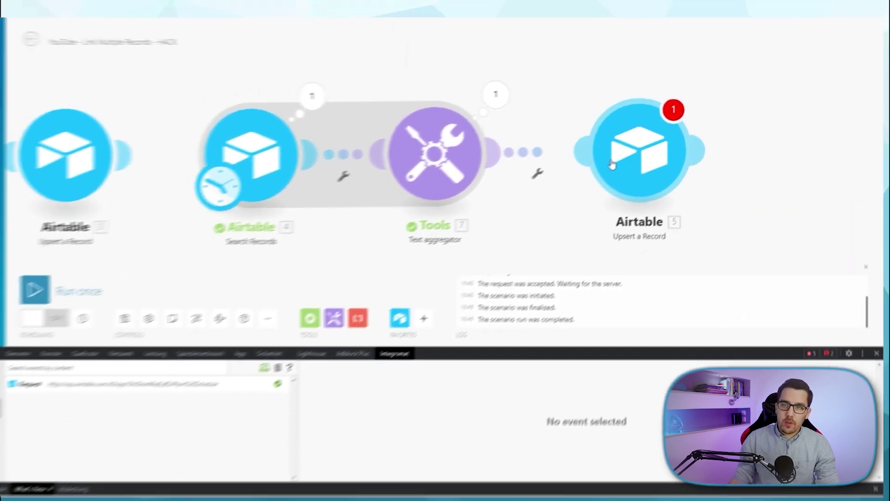
Step: Replace Upsert module 5 with a clone of Upsert module 3 placed after the aggregator
left_click(640, 172)
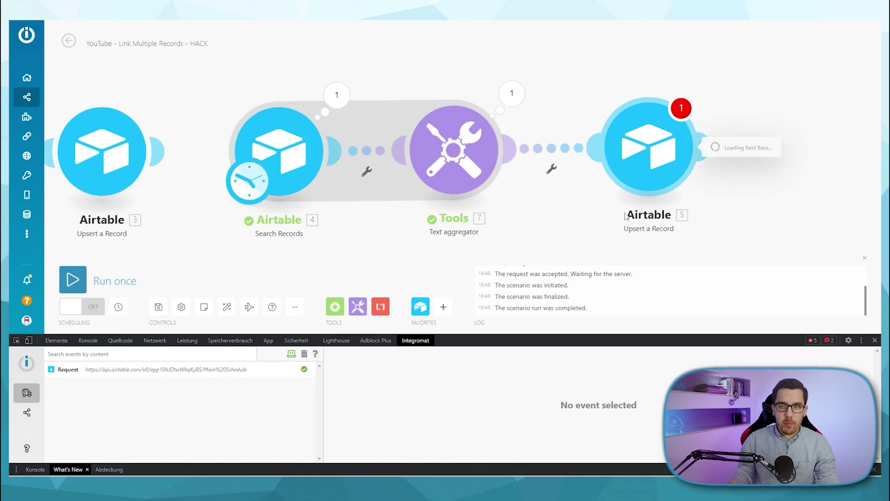
right_click(646, 174)
left_click(688, 282)
right_click(101, 158)
left_click(148, 227)
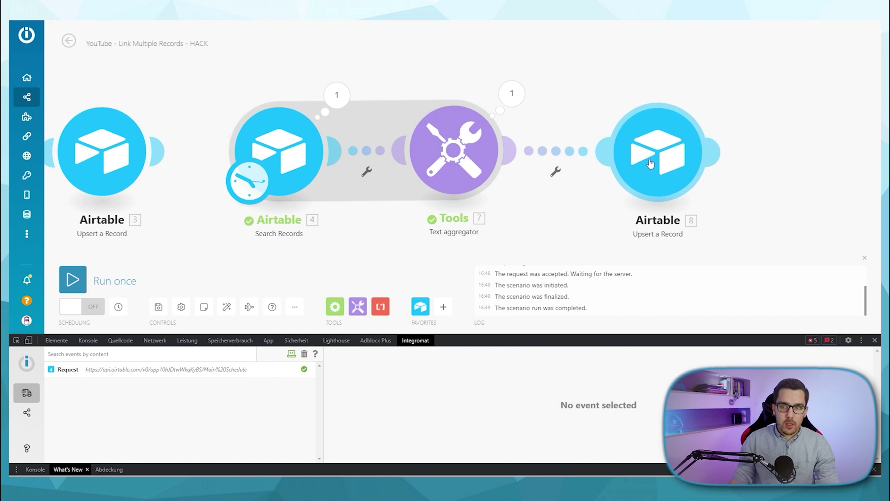
left_click(650, 163)
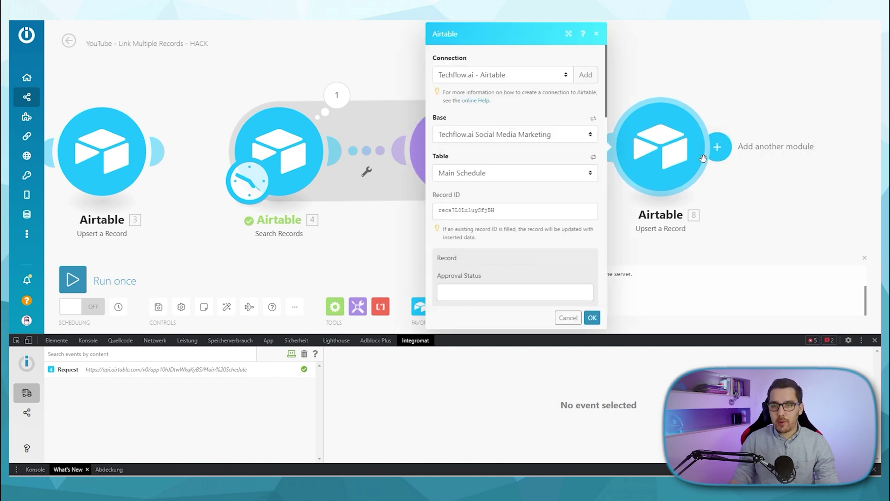
scroll(540, 211, "down", 5)
scroll(527, 193, "down", 5)
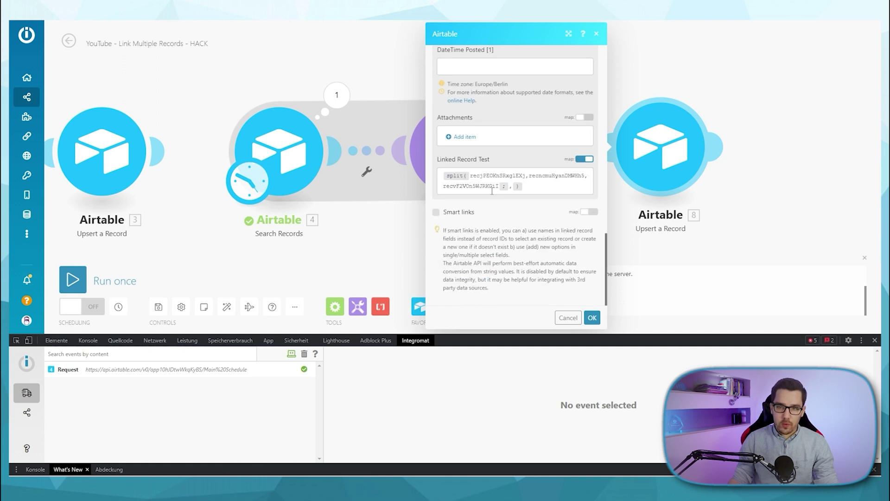
Step: Set Linked Record Test to split(7.text; ",") and rerun the scenario
left_click_drag(500, 186, 471, 175)
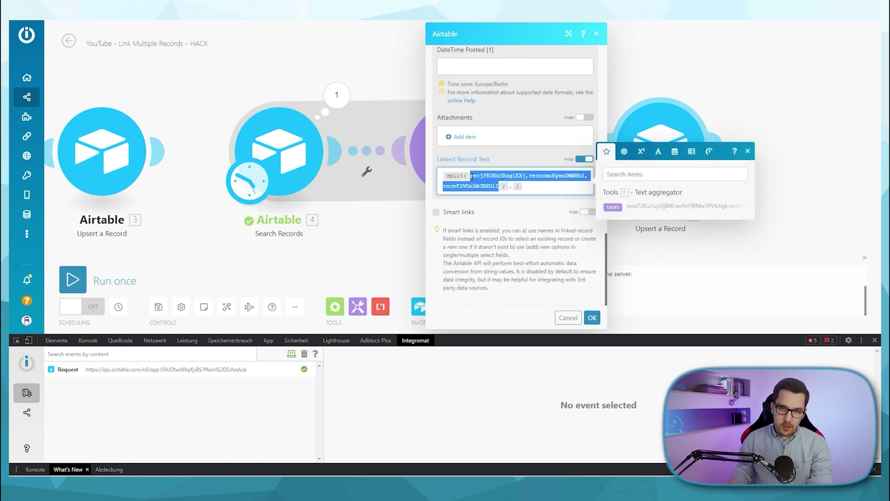
key("BackSpace")
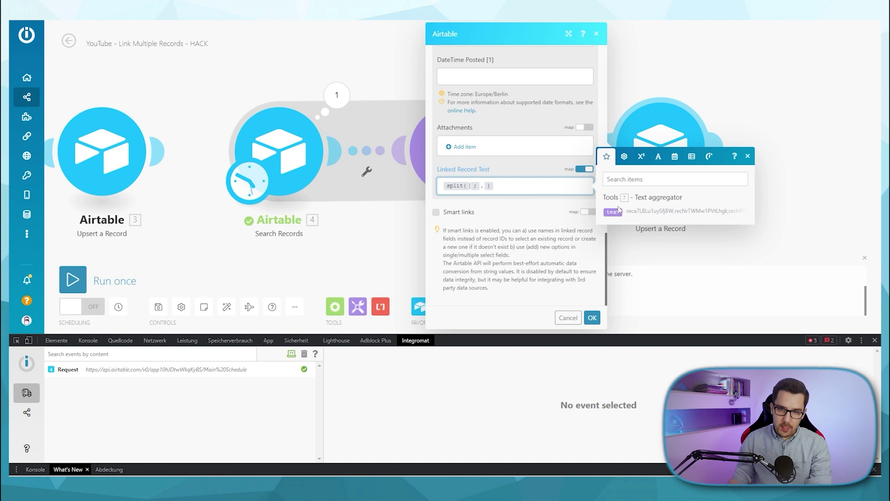
left_click(614, 212)
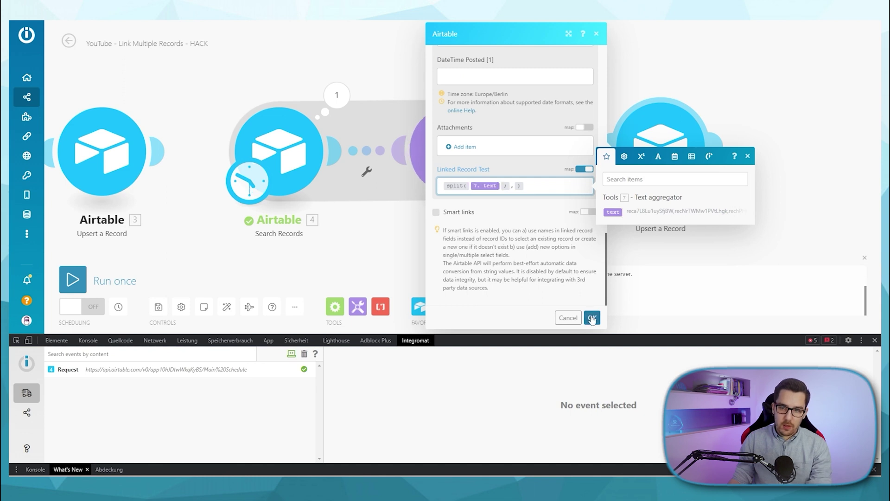
left_click(592, 317)
left_click(74, 280)
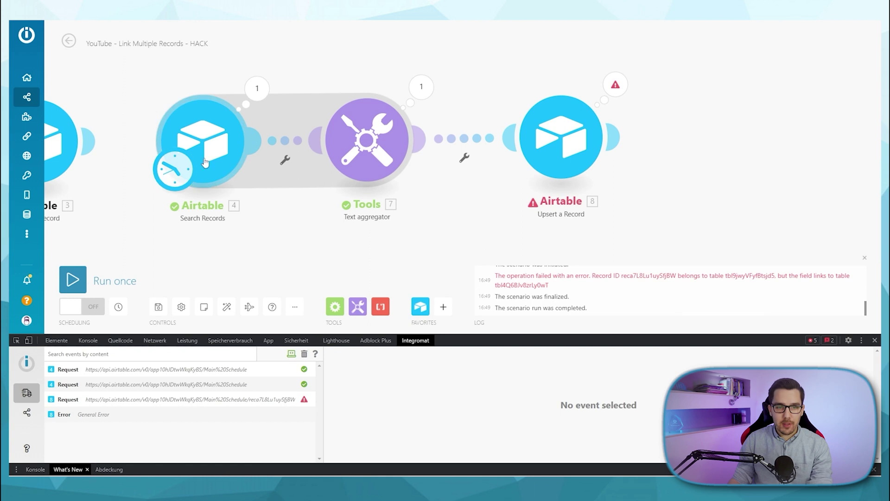
Step: Check the Search Records settings and the aggregator's output bundles from the successful run
left_click(231, 152)
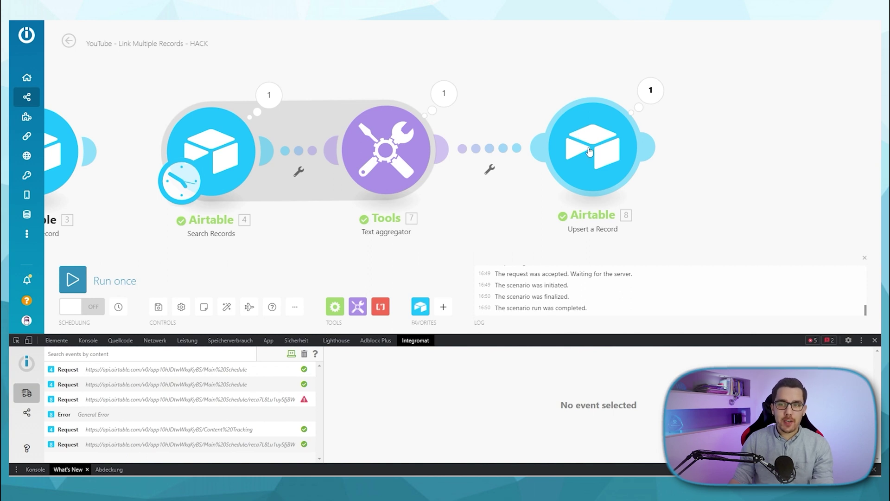
left_click(445, 93)
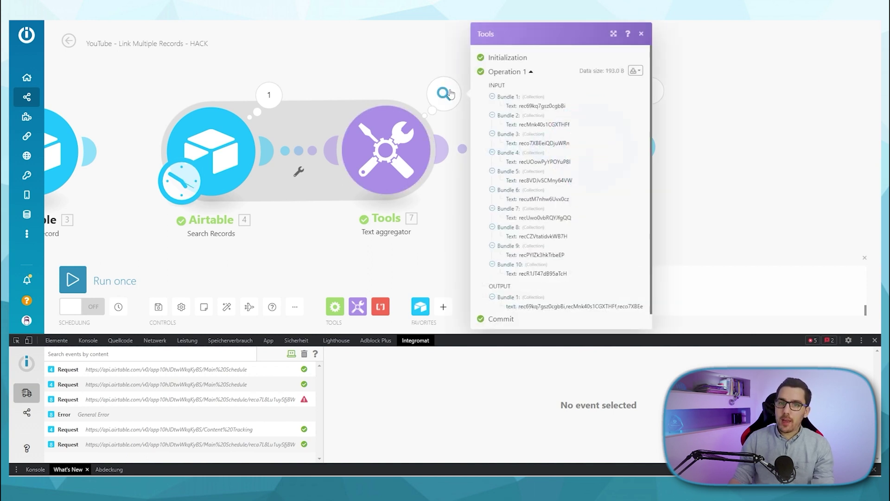
left_click(389, 65)
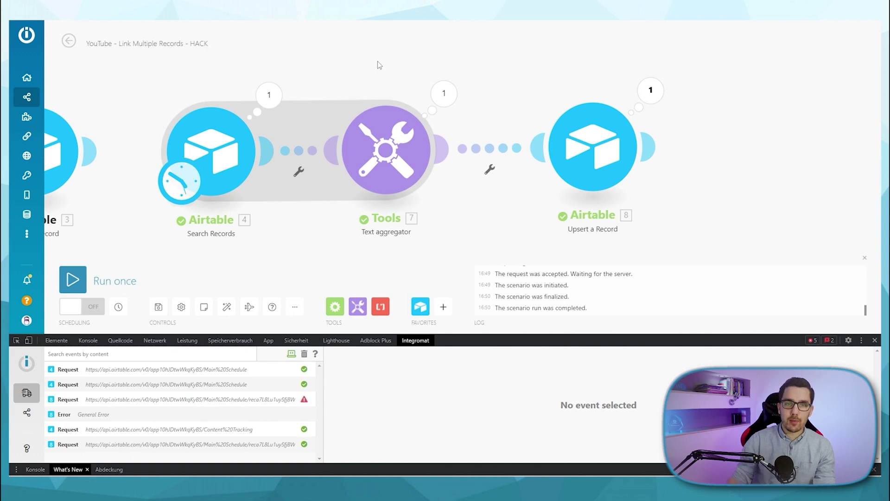
Step: Reopen Upsert module 8's settings to view its Linked Record Test split formula
left_click(578, 150)
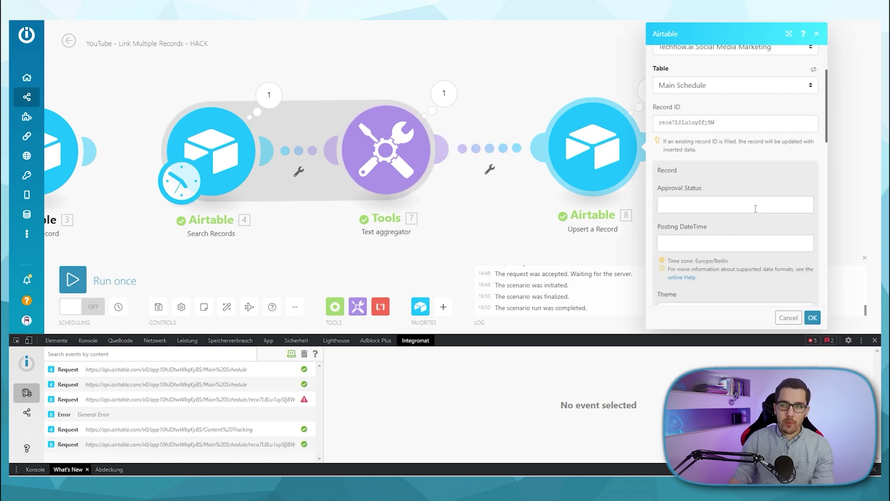
scroll(737, 230, "down", 5)
scroll(737, 229, "down", 5)
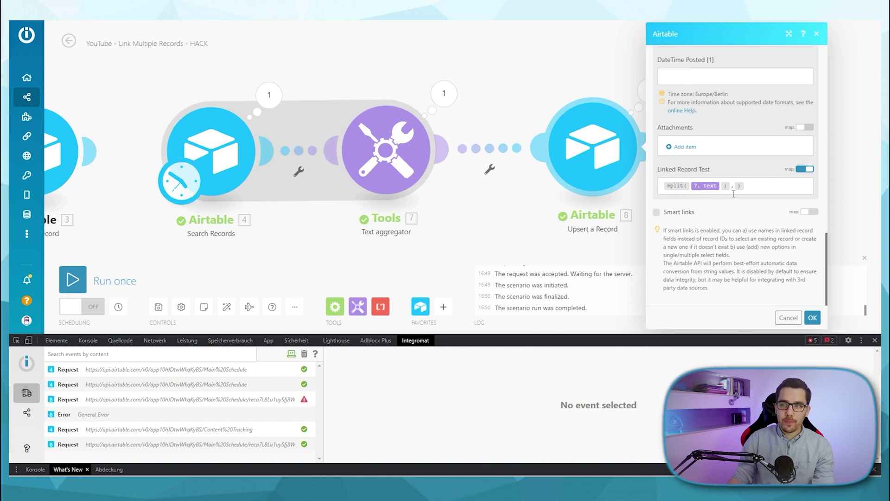